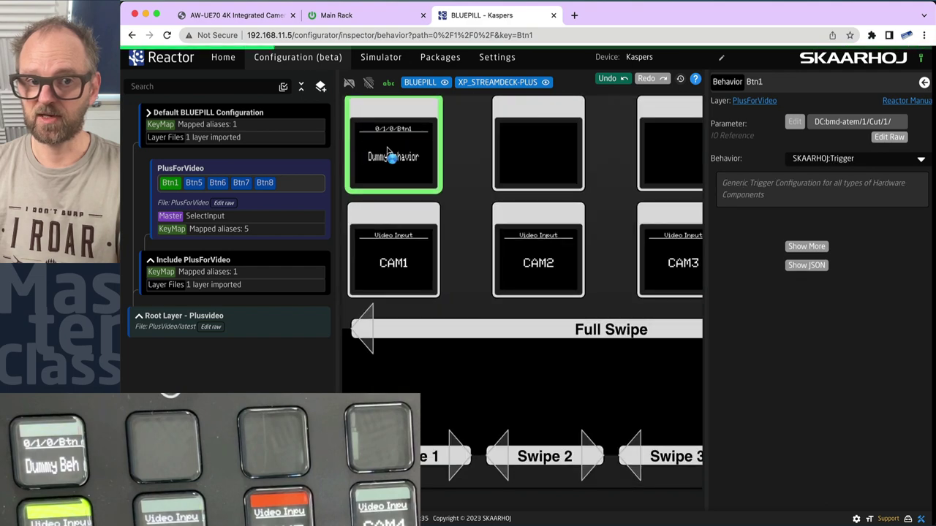
# Look up the navigation, selection and simulation mode help for the panel view, then return to the Stream Deck Plus layout
pyautogui.moveTo(388, 152); pyautogui.dragTo(442, 213)
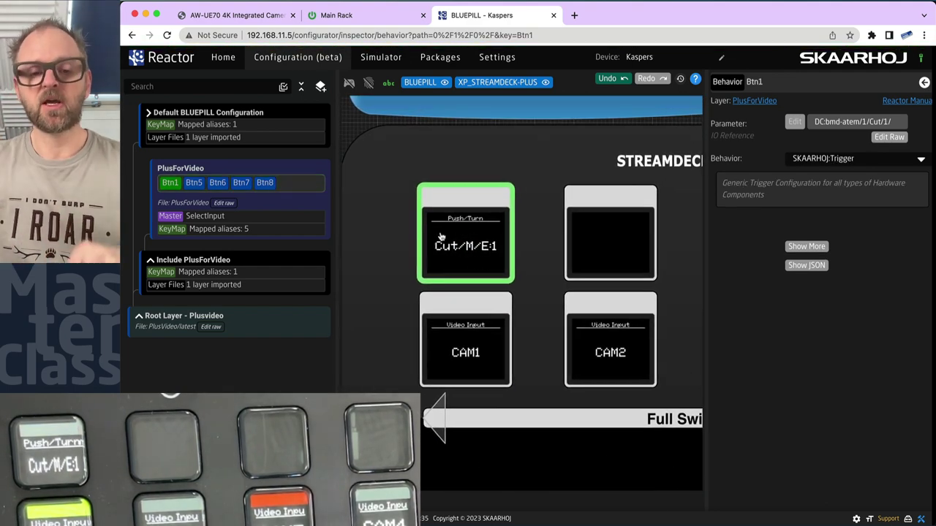
pyautogui.moveTo(404, 200); pyautogui.dragTo(348, 167)
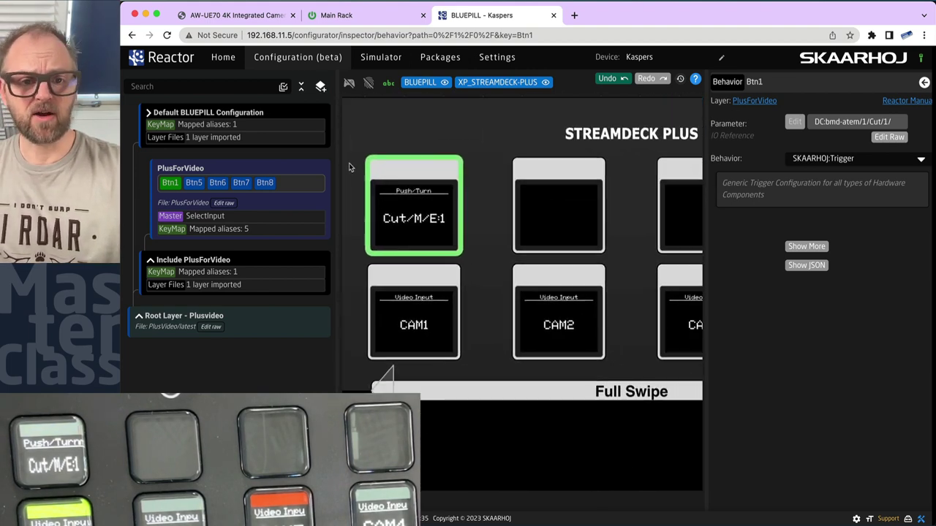
pyautogui.click(695, 80)
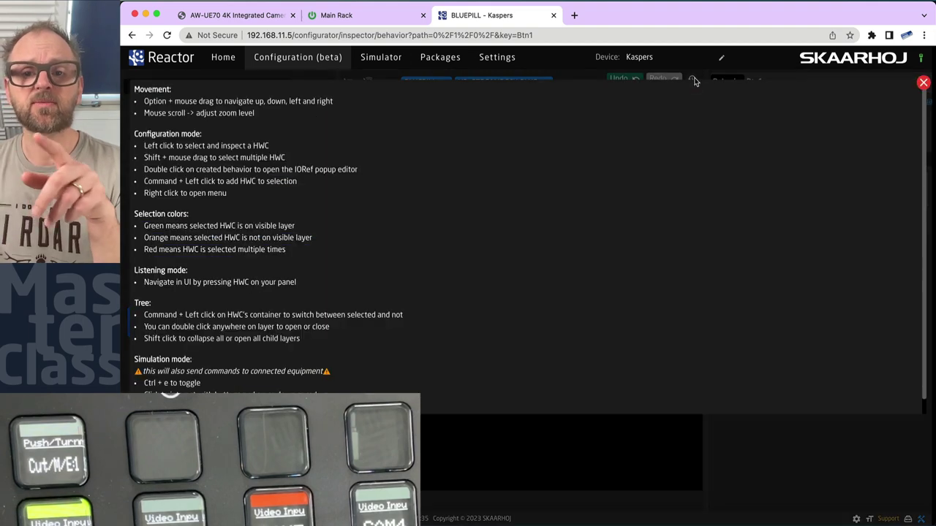
pyautogui.click(923, 83)
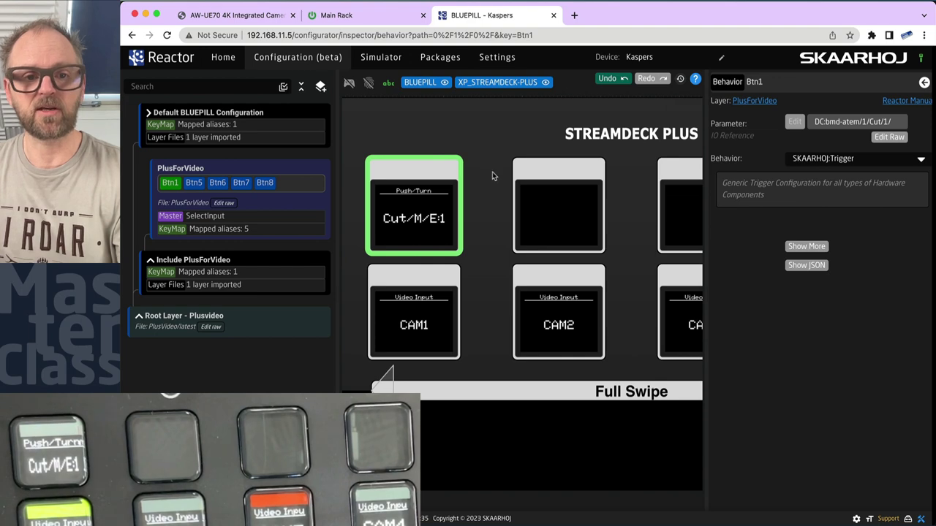
pyautogui.moveTo(492, 172); pyautogui.dragTo(523, 160)
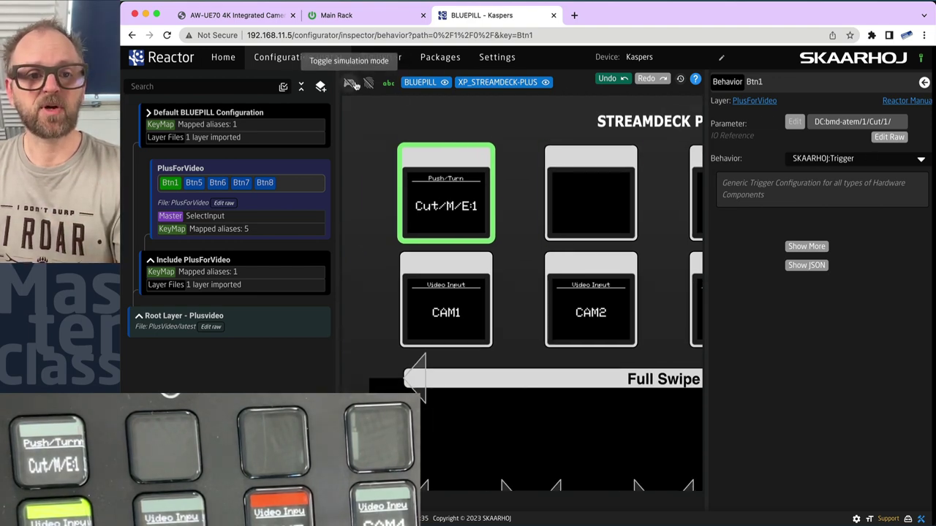
# Test the Cut/M/E:1 button repeatedly in simulation mode, then turn simulation mode off again
pyautogui.click(349, 83)
pyautogui.click(472, 215)
pyautogui.click(468, 212)
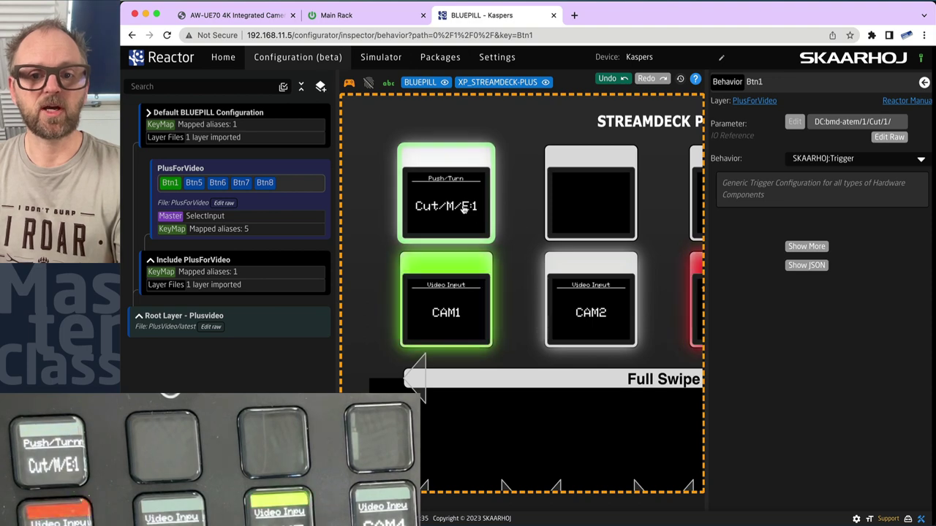
pyautogui.click(465, 211)
pyautogui.click(462, 209)
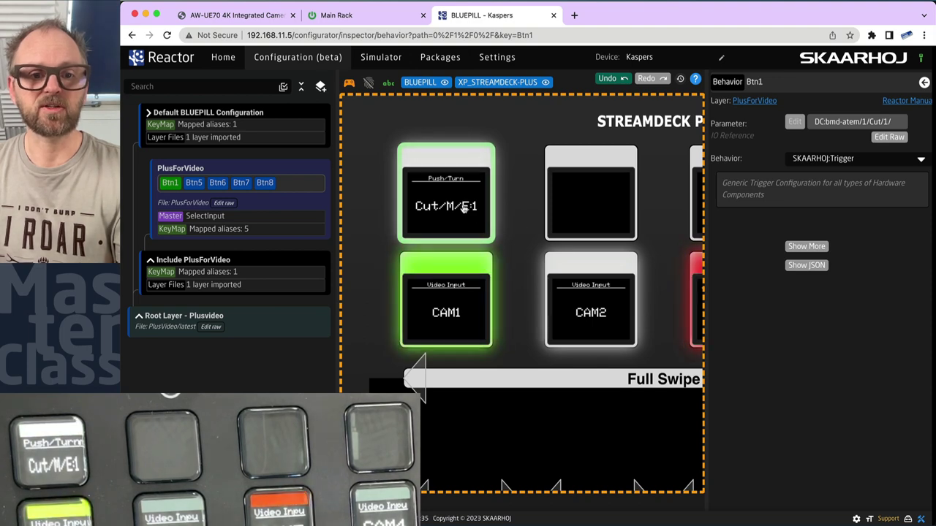
pyautogui.rightClick(524, 213)
pyautogui.press('Escape')
pyautogui.hscroll(2, 468, 190)
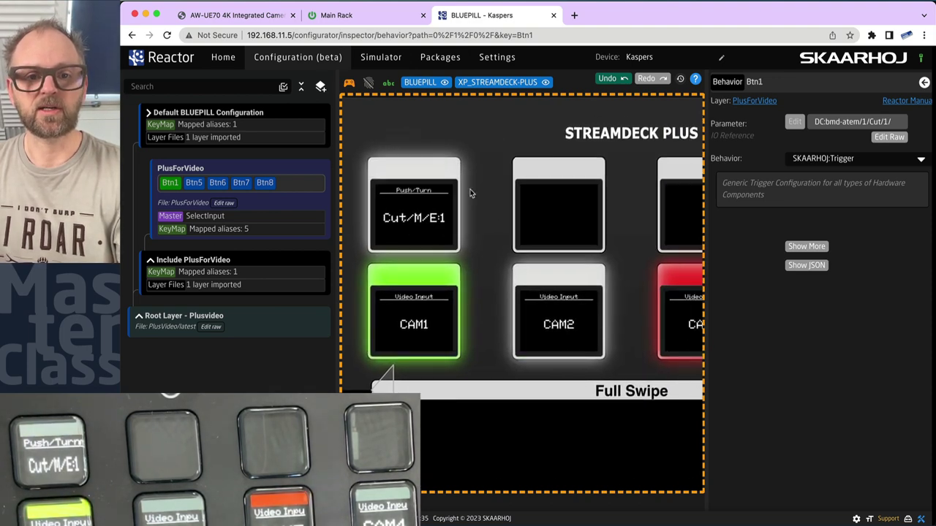
pyautogui.click(422, 208)
pyautogui.click(422, 207)
pyautogui.click(349, 82)
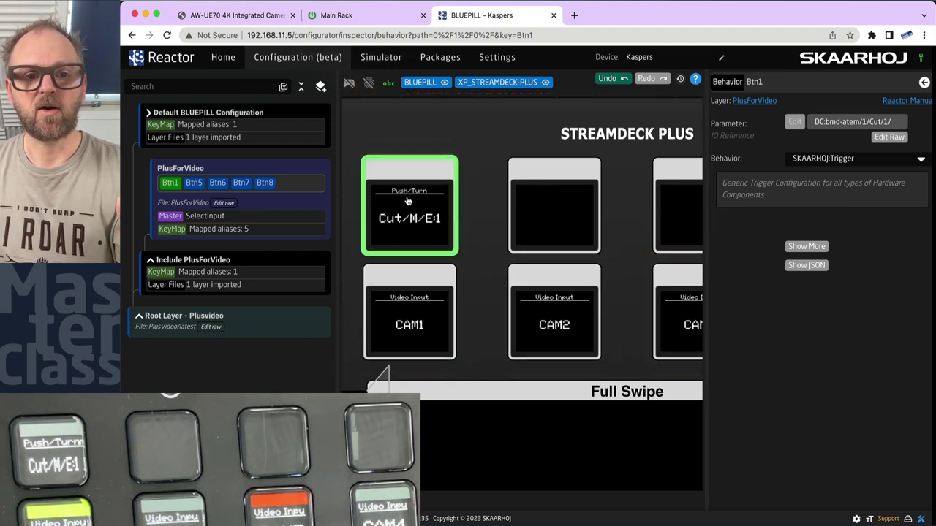
# Reveal the additional settings of Btn1 and set its default feedback DataSource to Inline icon
pyautogui.click(806, 246)
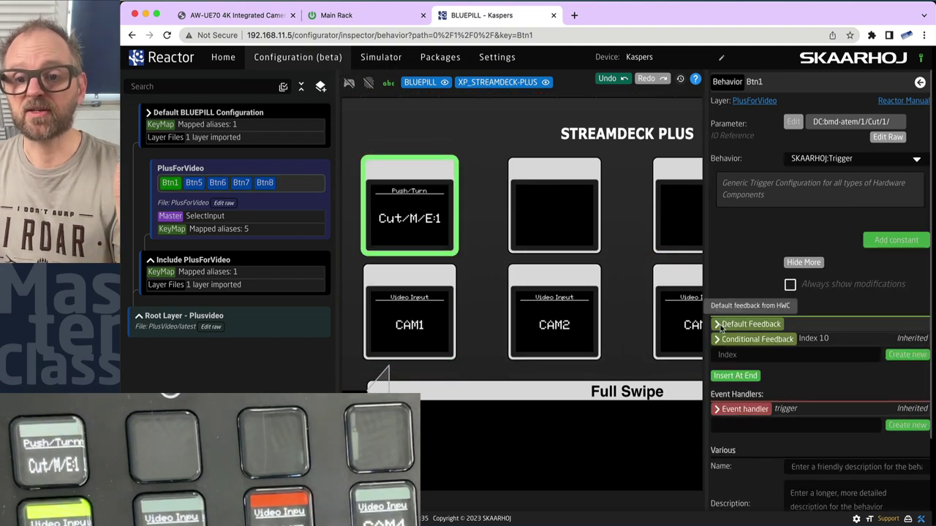
pyautogui.click(750, 324)
pyautogui.scroll(-5, 815, 334)
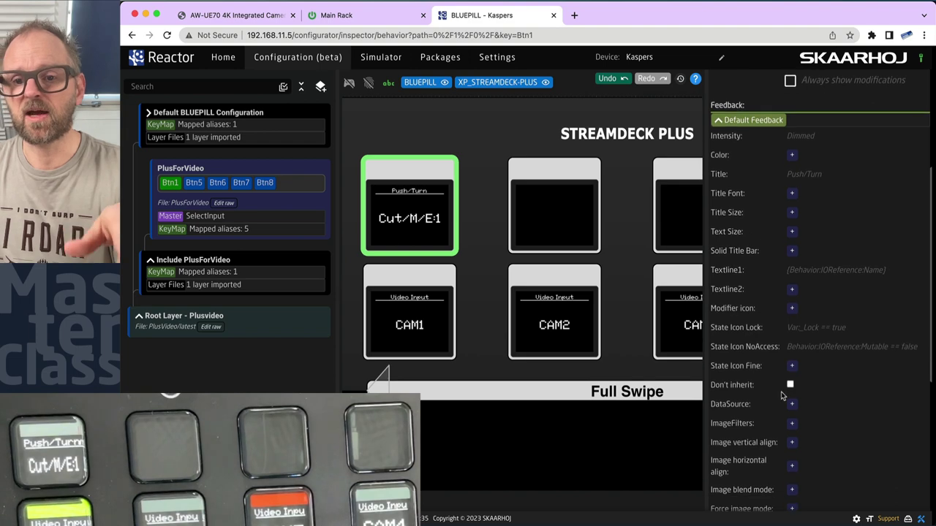
pyautogui.click(793, 405)
pyautogui.click(804, 406)
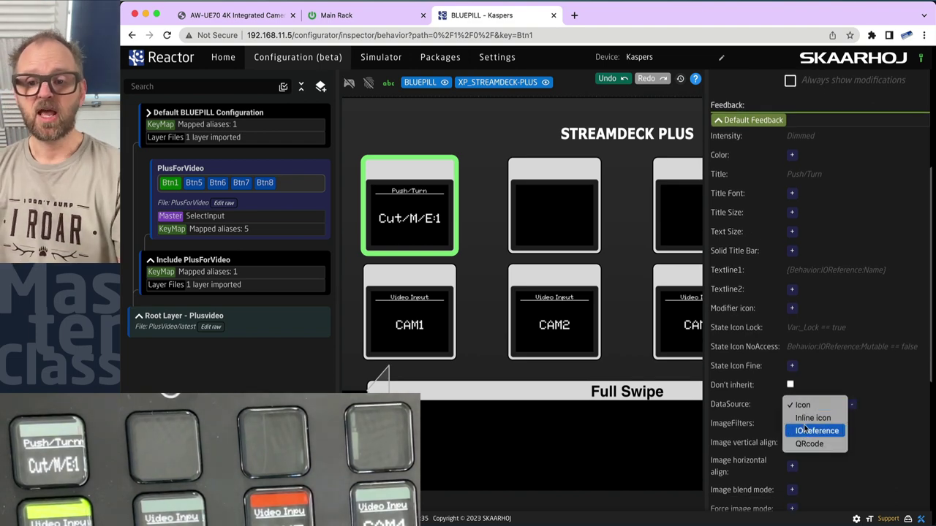
pyautogui.click(807, 418)
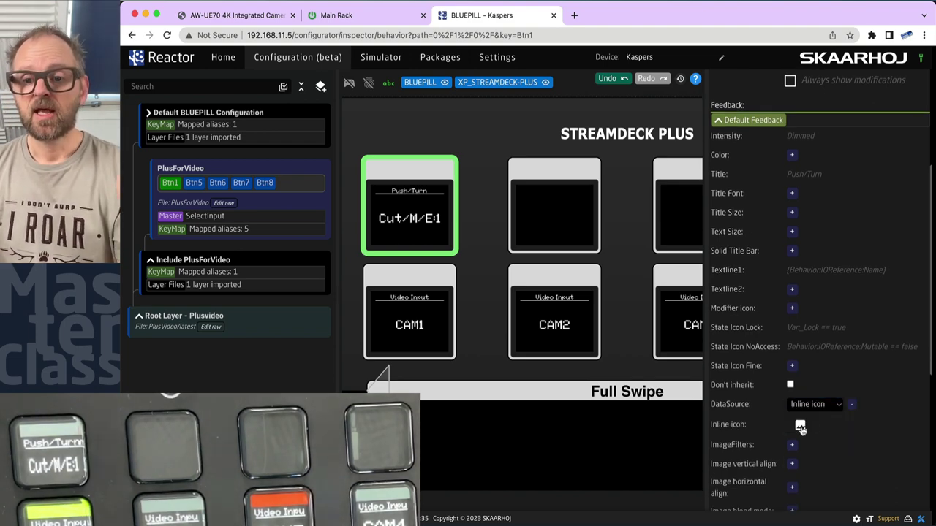
# Preview Cut.png in the IconsForPlus folder and load it as Btn1's inline icon
pyautogui.click(795, 425)
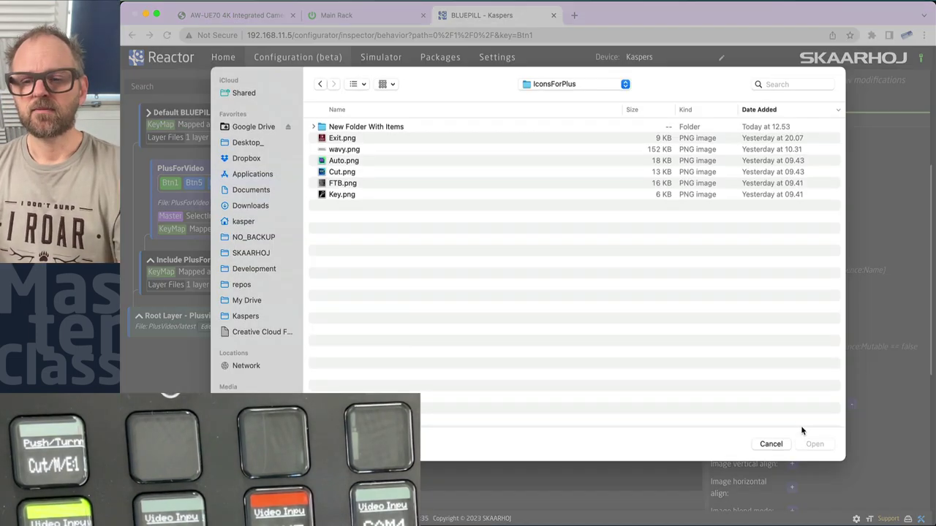
pyautogui.click(337, 173)
pyautogui.press('space')
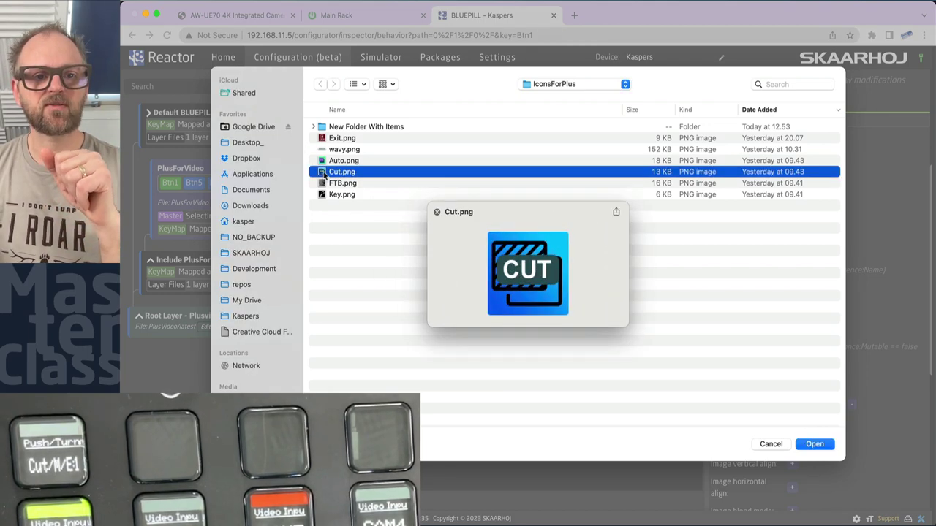
pyautogui.doubleClick(323, 176)
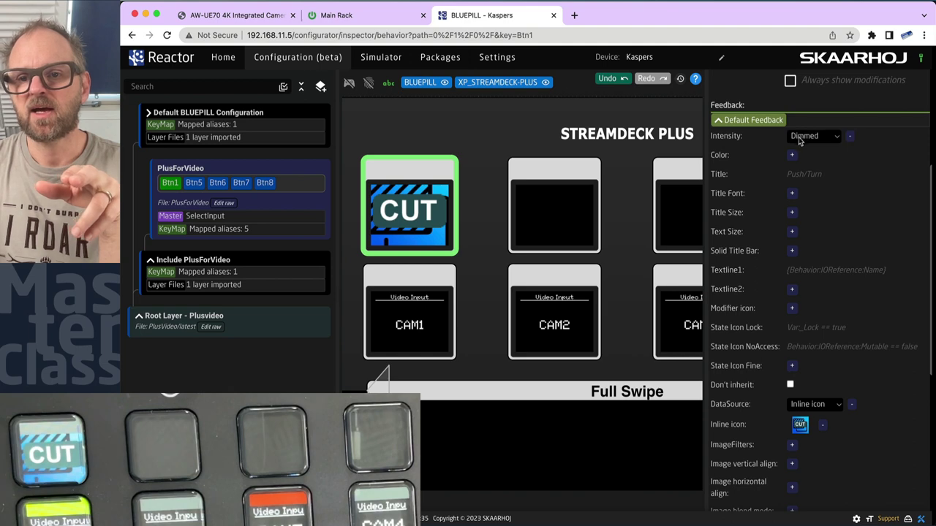
# Set Btn1's default feedback intensity to Off and review the inherited conditional feedback at index 10
pyautogui.click(799, 141)
pyautogui.click(802, 149)
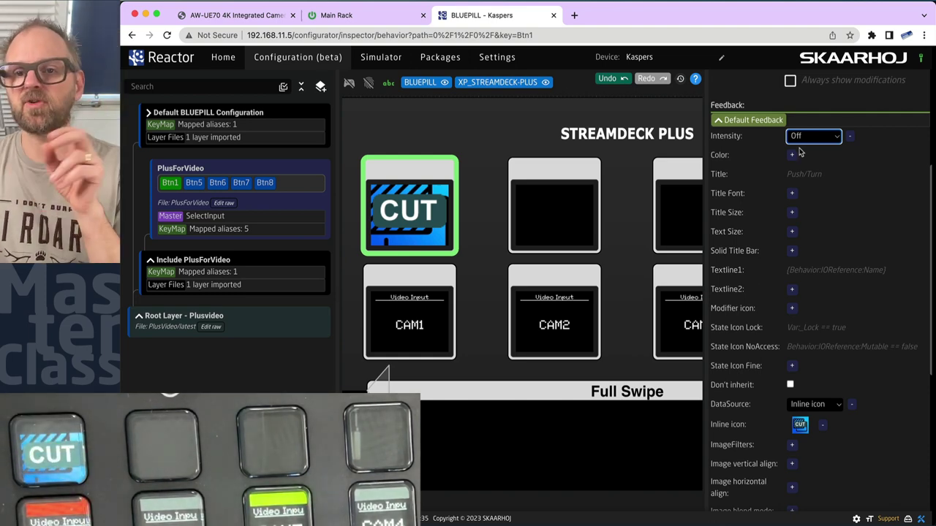
pyautogui.scroll(-8, 831, 309)
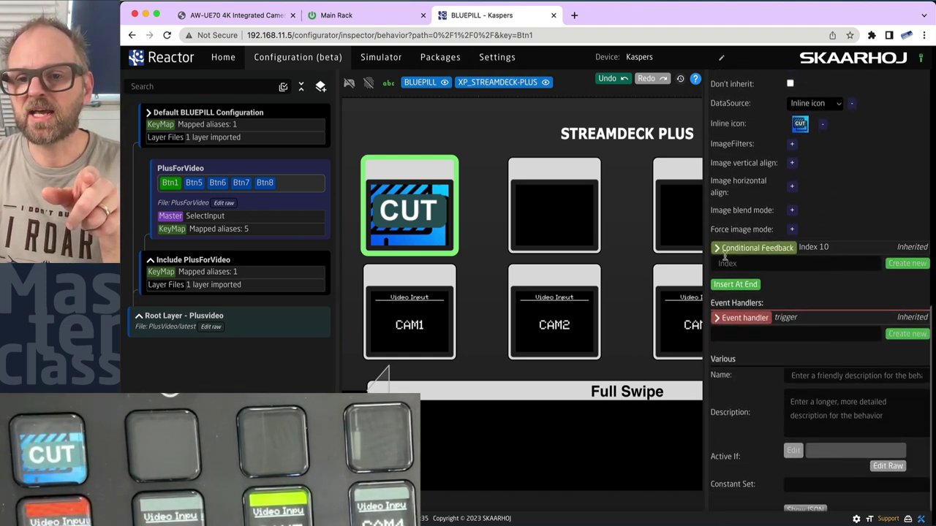
pyautogui.click(718, 249)
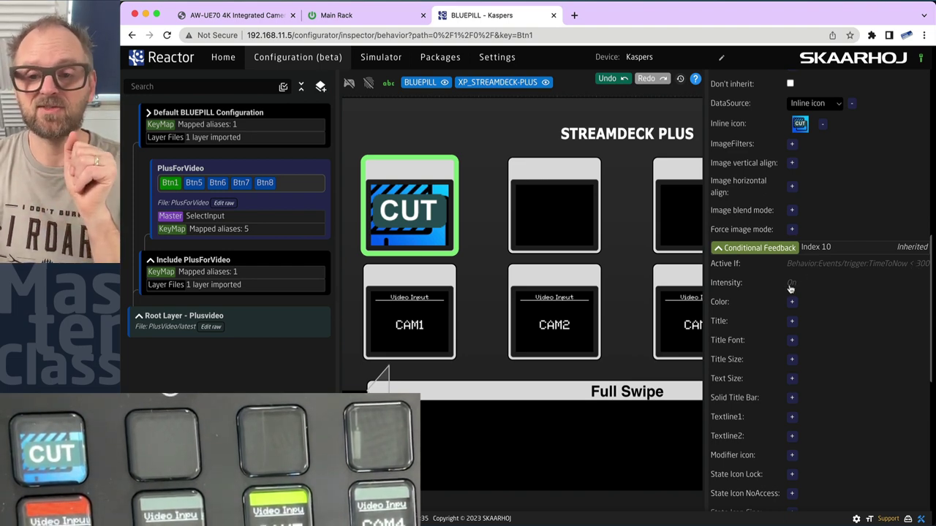
pyautogui.click(766, 248)
pyautogui.scroll(5, 760, 241)
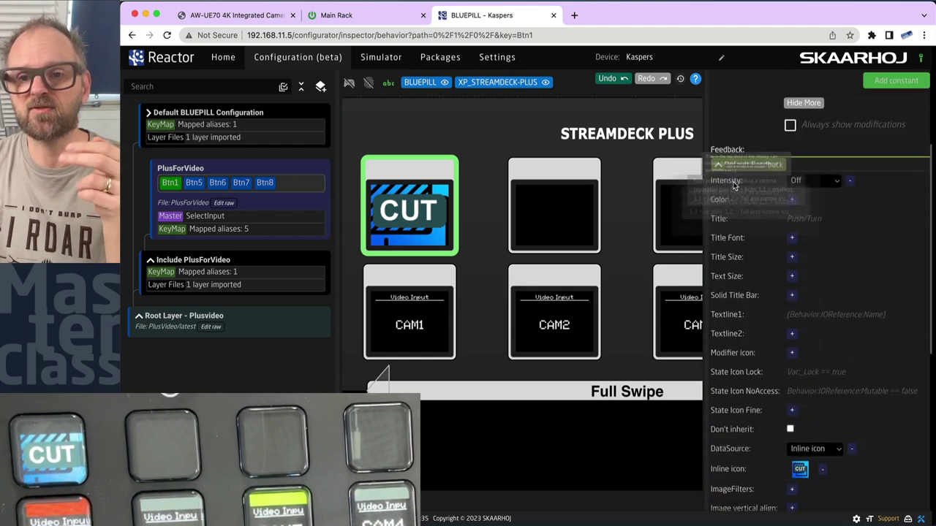
pyautogui.click(738, 214)
pyautogui.scroll(2, 738, 228)
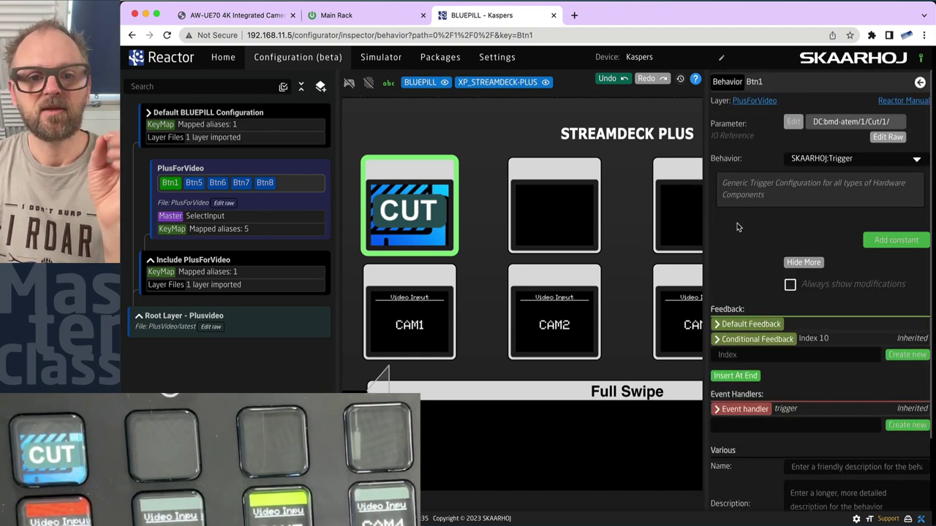
# Create a behavior for the empty button beside CUT on the PlusForVideo layer
pyautogui.click(560, 210)
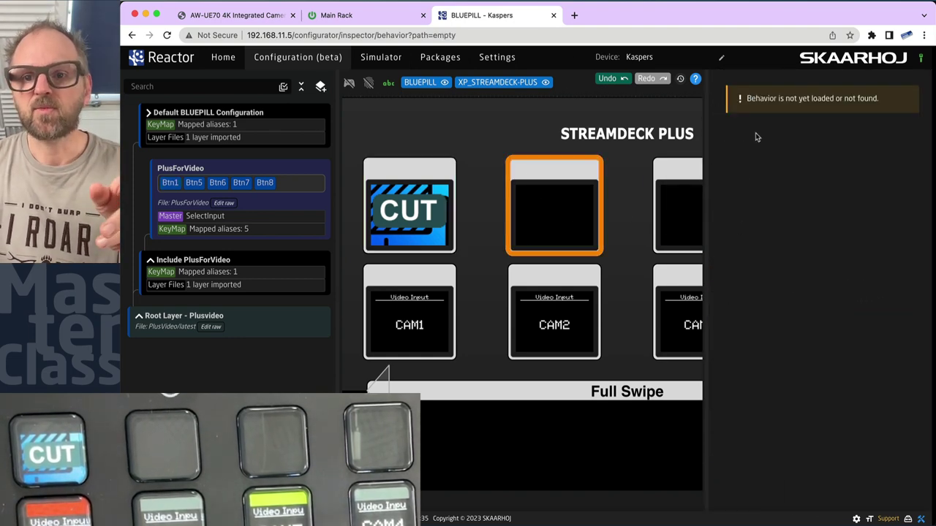
pyautogui.rightClick(582, 209)
pyautogui.click(601, 219)
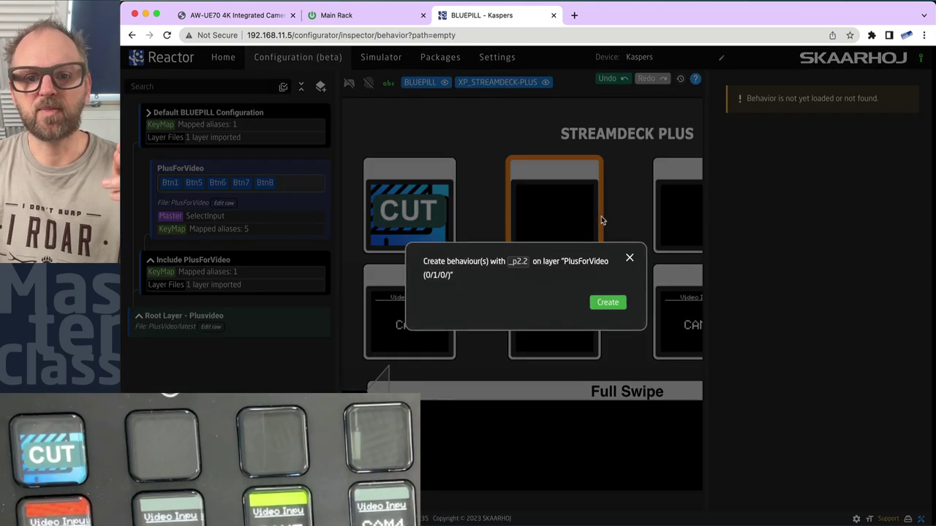
pyautogui.click(603, 306)
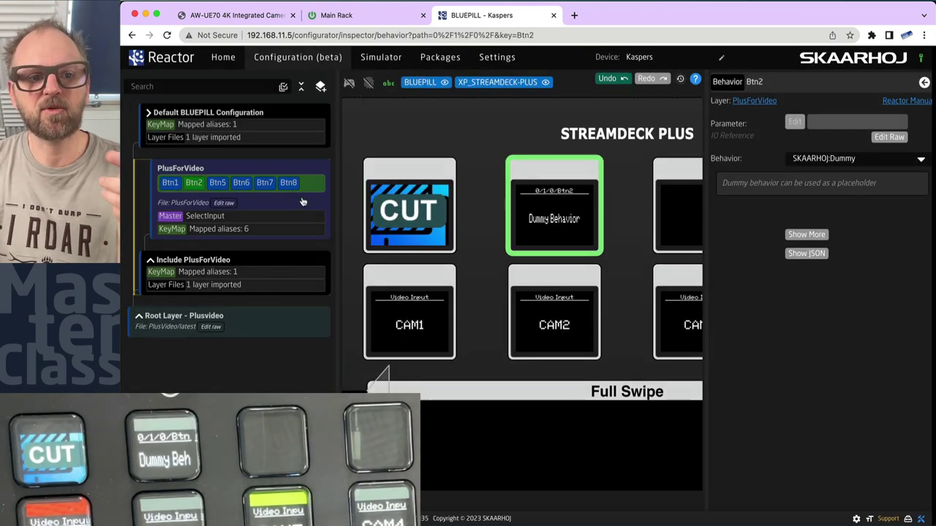
# Assign the ATEM Mini's Auto Transition parameter with M/E 1 to Btn2
pyautogui.click(803, 125)
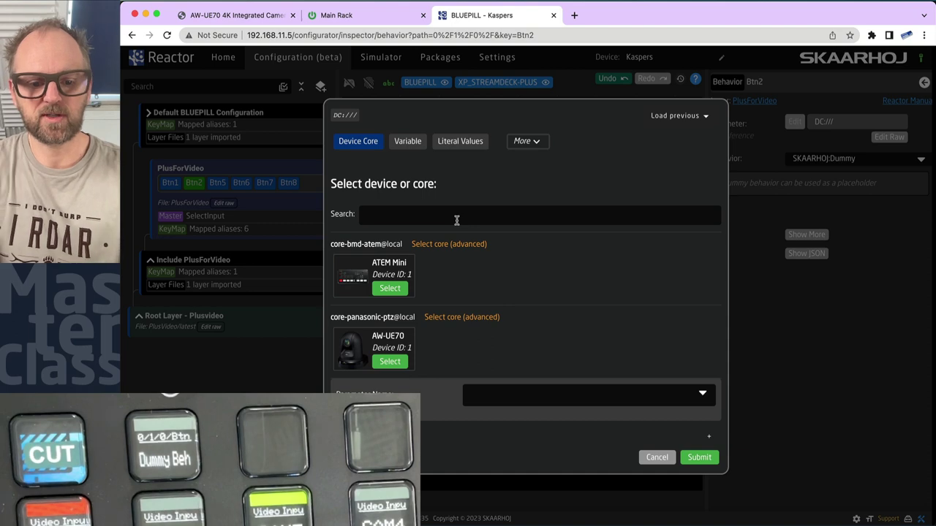
pyautogui.write('au')
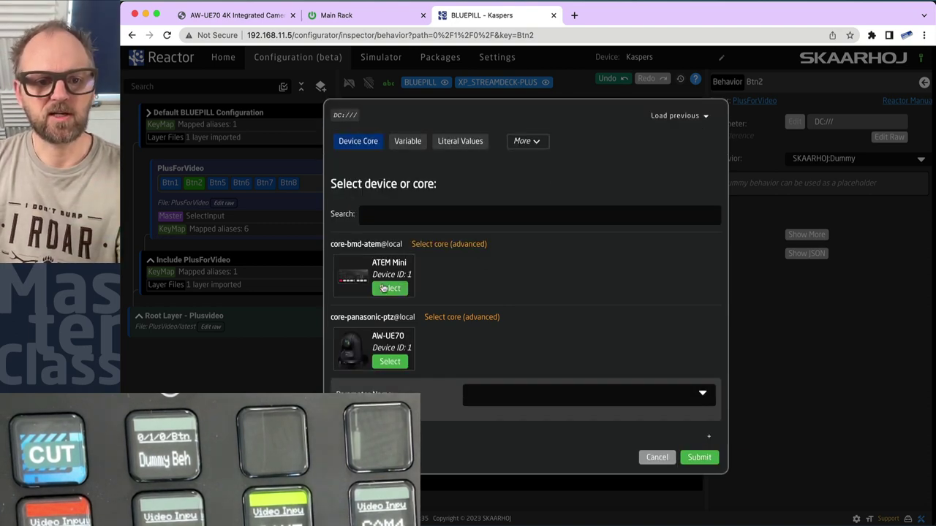
pyautogui.click(432, 278)
pyautogui.write('auto')
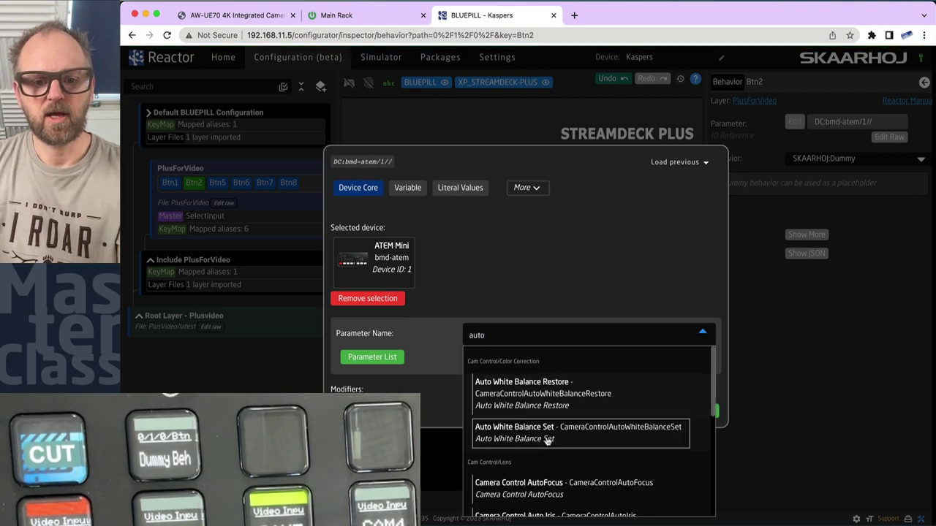
pyautogui.scroll(-5, 497, 450)
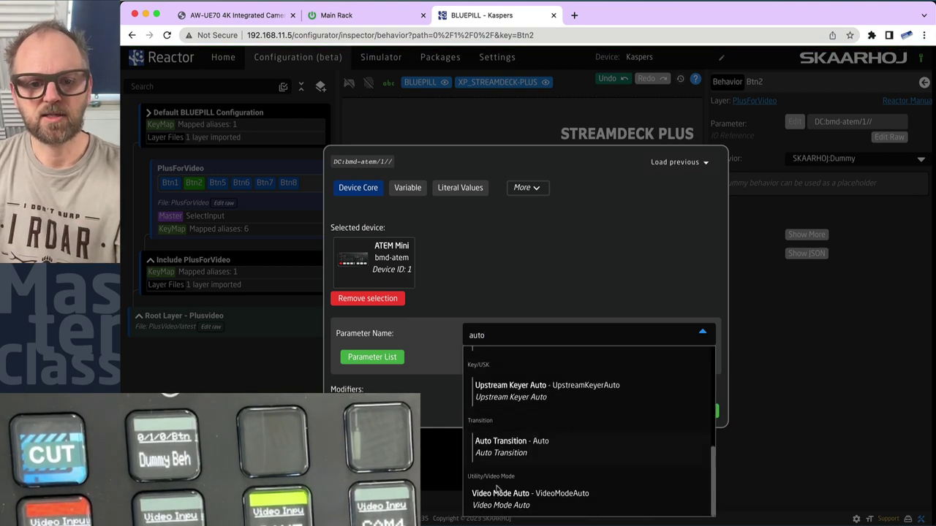
pyautogui.click(497, 453)
pyautogui.click(614, 356)
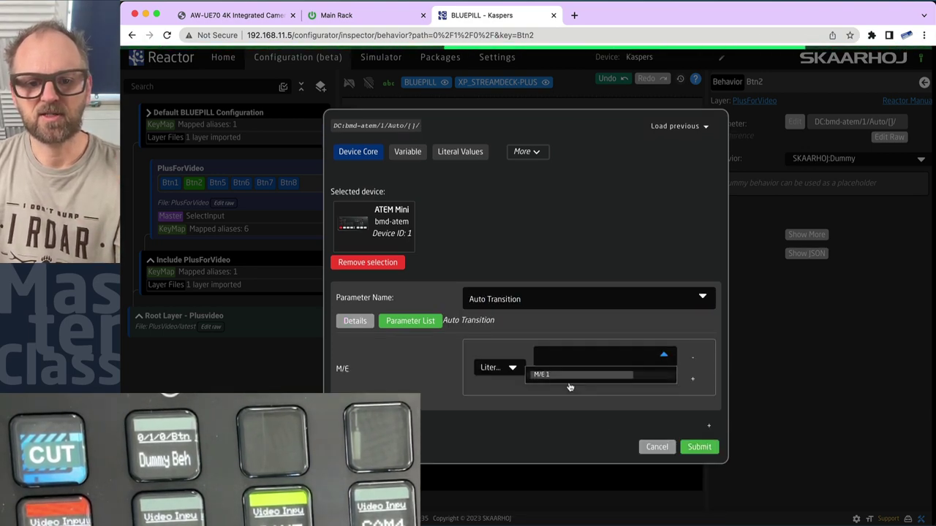
pyautogui.click(585, 376)
pyautogui.click(698, 447)
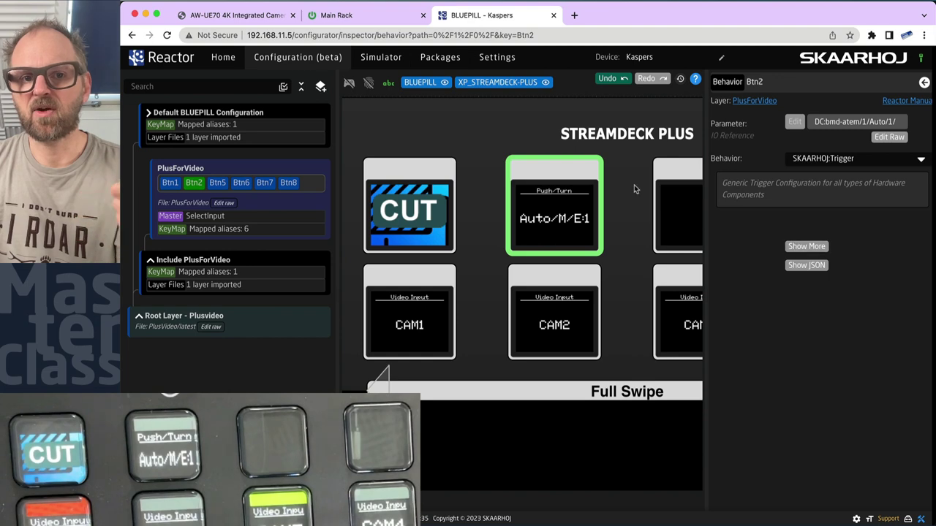
# Turn on simulation mode and trigger the Auto/M/E:1 button to test the transition
pyautogui.click(350, 82)
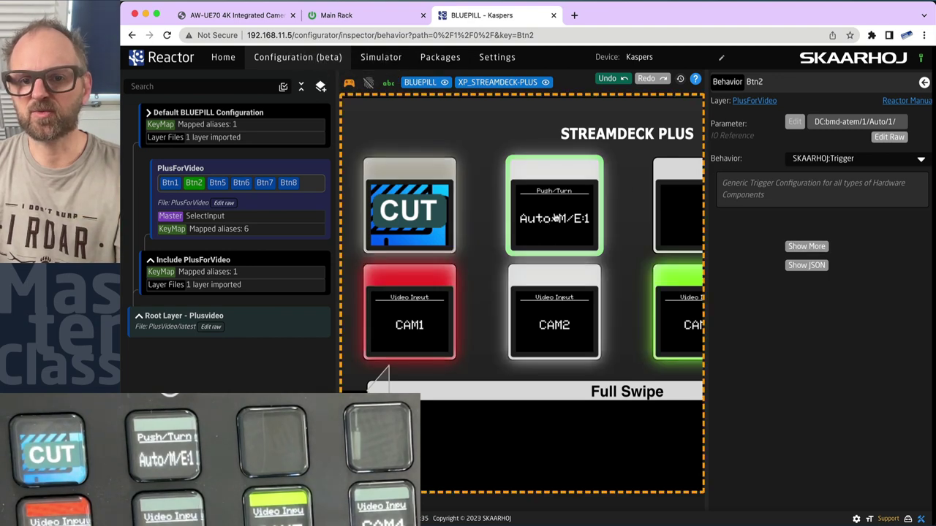
pyautogui.click(555, 218)
pyautogui.click(556, 218)
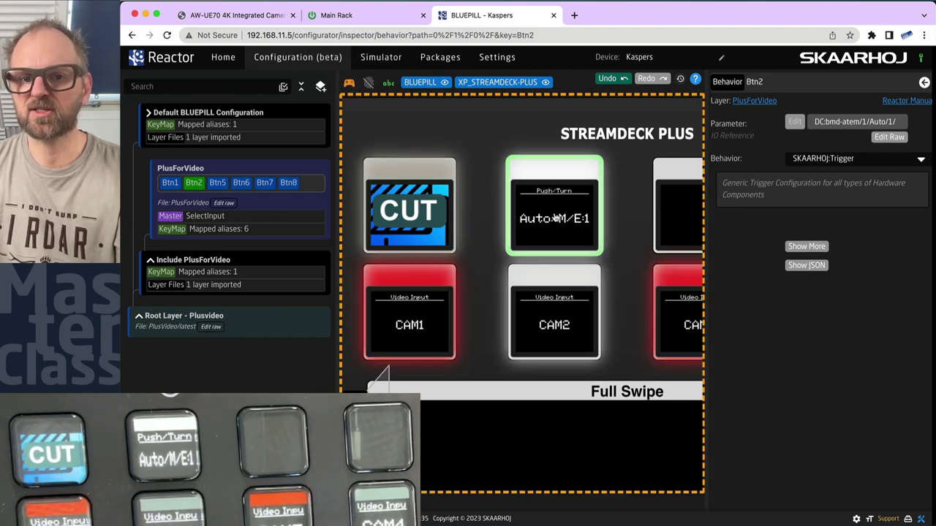
# Switch to ATEM Software Control and arrange its window beside the browser so the switcher and simulated buttons are both in view
pyautogui.press('super+Tab')
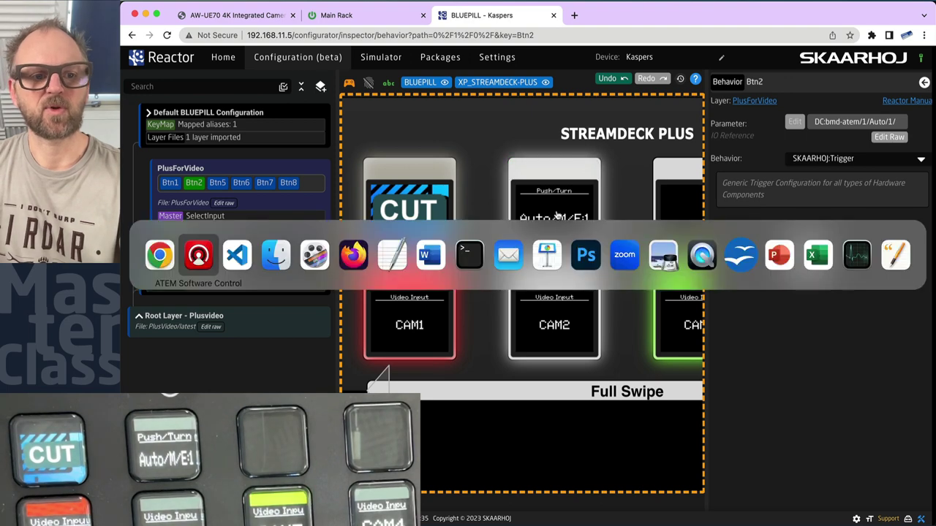
pyautogui.click(732, 13)
pyautogui.moveTo(732, 13); pyautogui.dragTo(456, 4)
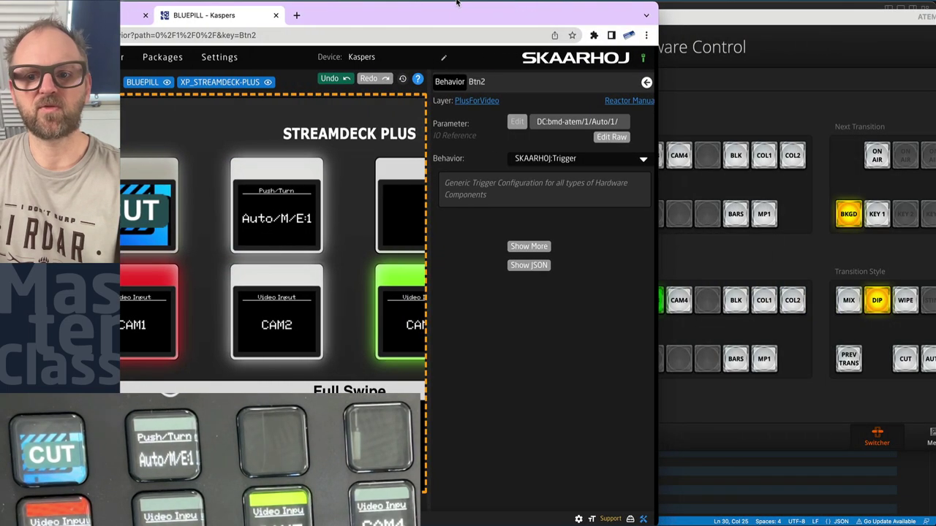
pyautogui.moveTo(789, 5); pyautogui.dragTo(559, 6)
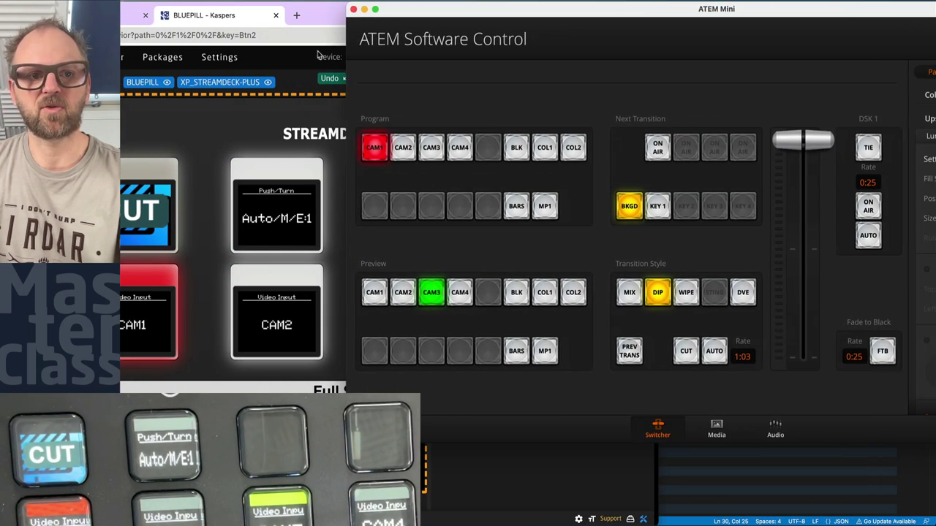
# Switch back to the Reactor browser window, enlarge it, and expand the default feedback settings of Btn2
pyautogui.click(303, 25)
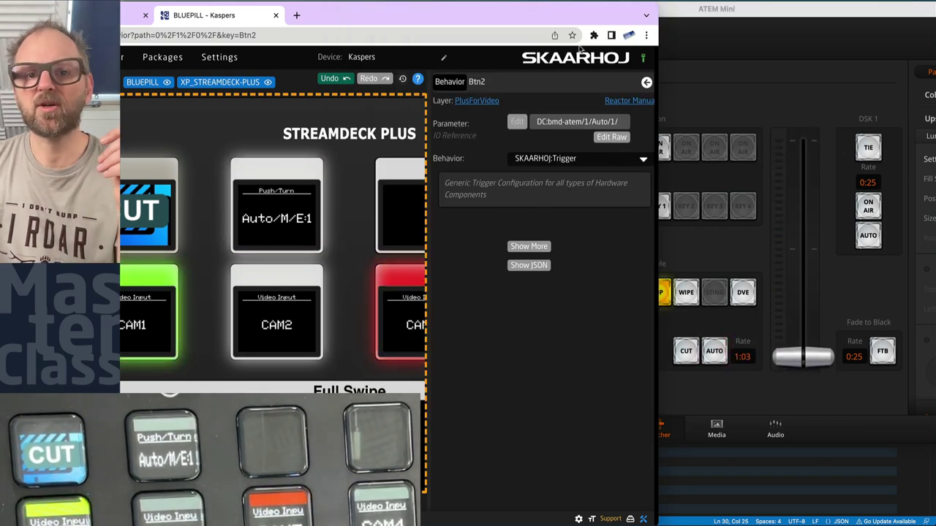
pyautogui.doubleClick(559, 14)
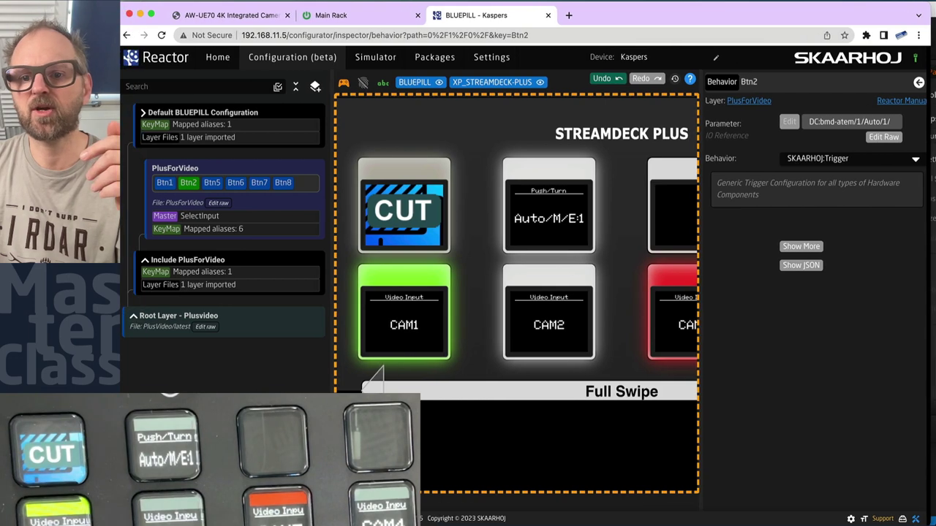
pyautogui.click(801, 246)
pyautogui.click(745, 324)
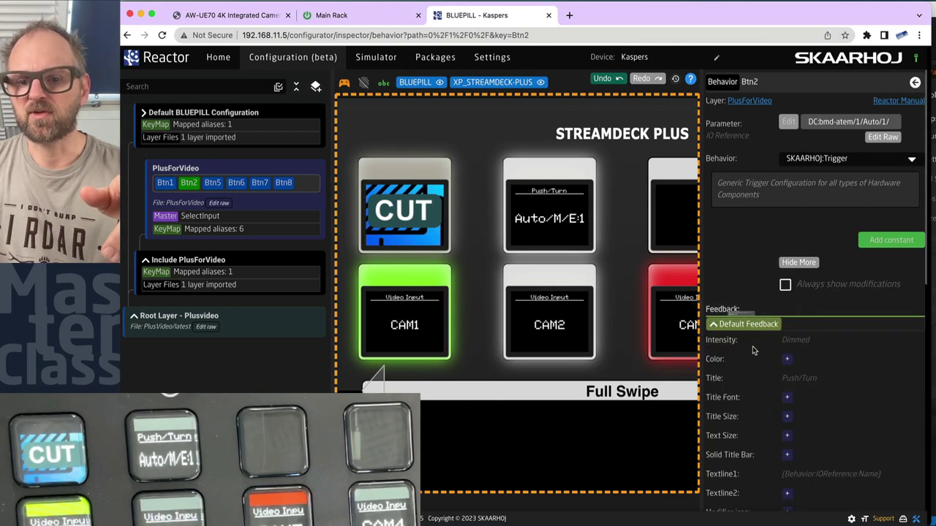
# Set Btn2's default feedback data source to Inline icon and load Auto.png from the IconsForPlus folder
pyautogui.scroll(-3, 787, 414)
pyautogui.scroll(-5, 787, 413)
pyautogui.scroll(2, 798, 209)
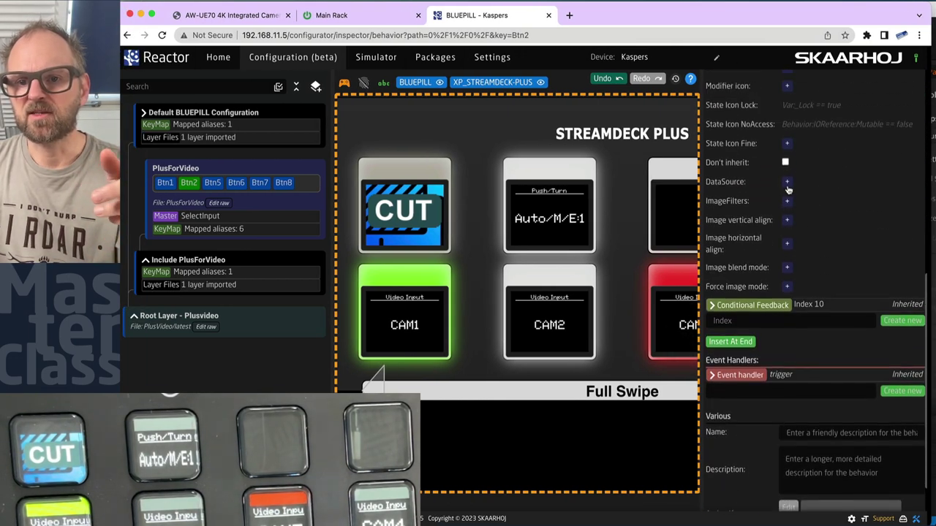
pyautogui.click(787, 182)
pyautogui.click(800, 182)
pyautogui.click(796, 195)
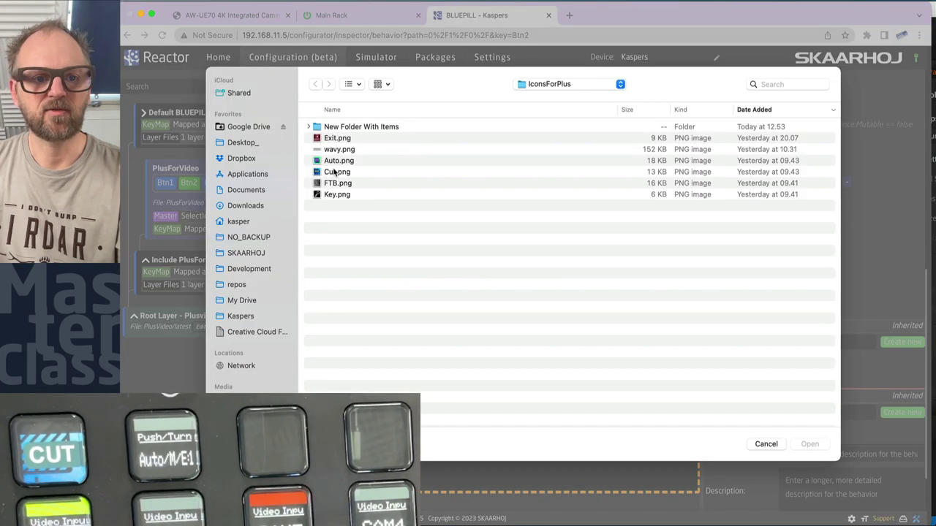
pyautogui.doubleClick(334, 160)
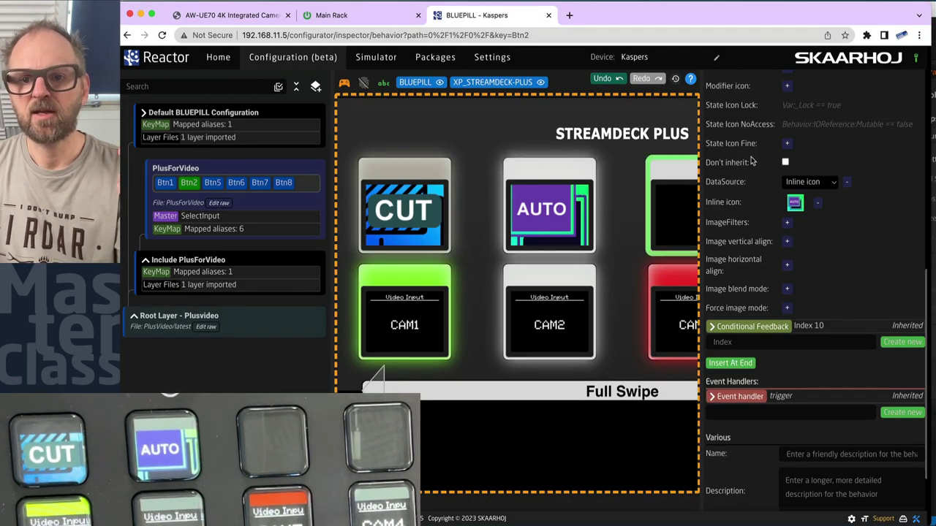
# Override the default feedback intensity of Btn2 and set it to Off
pyautogui.scroll(5, 844, 152)
pyautogui.click(787, 122)
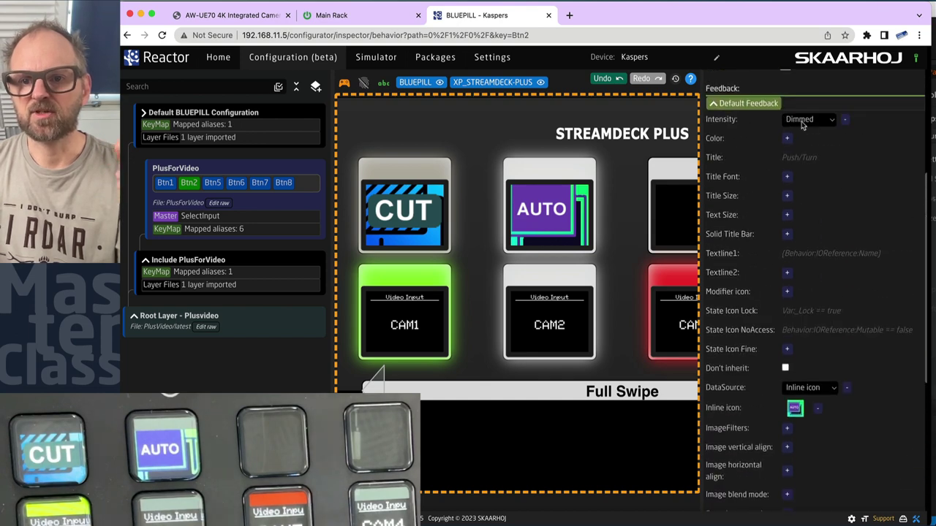
pyautogui.click(804, 119)
pyautogui.click(793, 131)
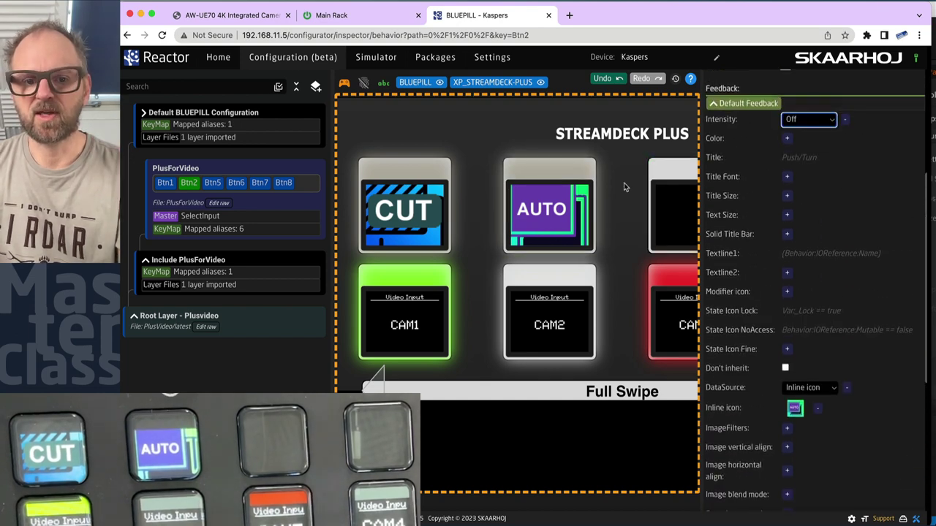
# With simulation mode off, create a behavior for the empty button beside AUTO on the PlusForVideo layer
pyautogui.hscroll(5, 622, 183)
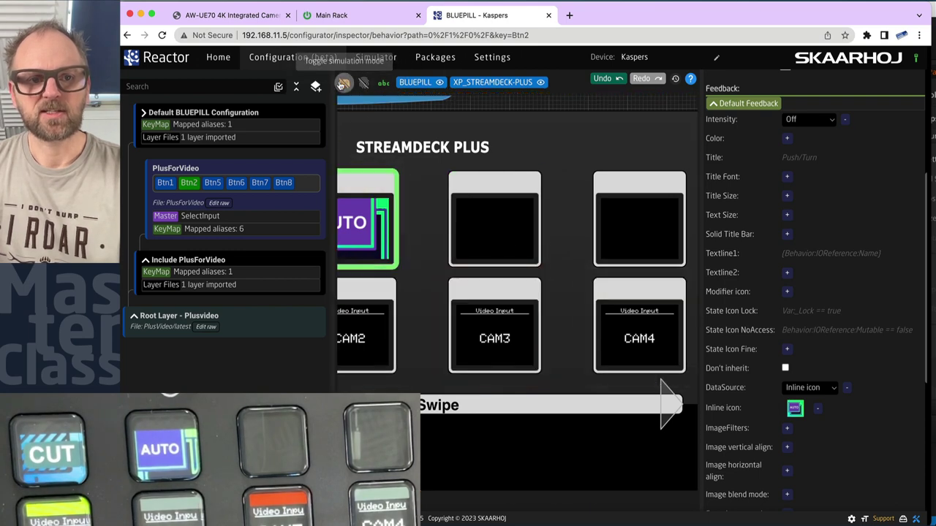
pyautogui.click(502, 204)
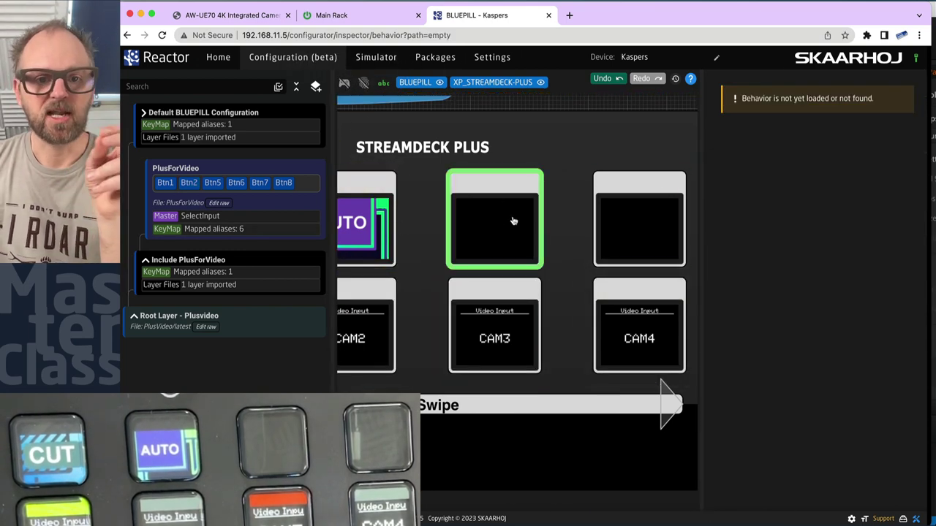
pyautogui.rightClick(519, 217)
pyautogui.click(530, 224)
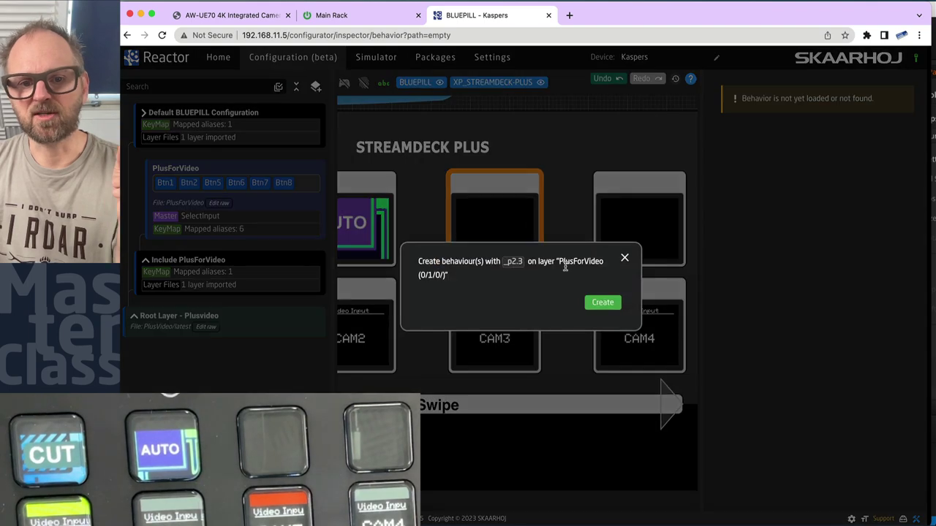
pyautogui.click(602, 302)
# Assign the ATEM Mini's Fade To Black parameter with M/E 1 to Btn3
pyautogui.click(802, 124)
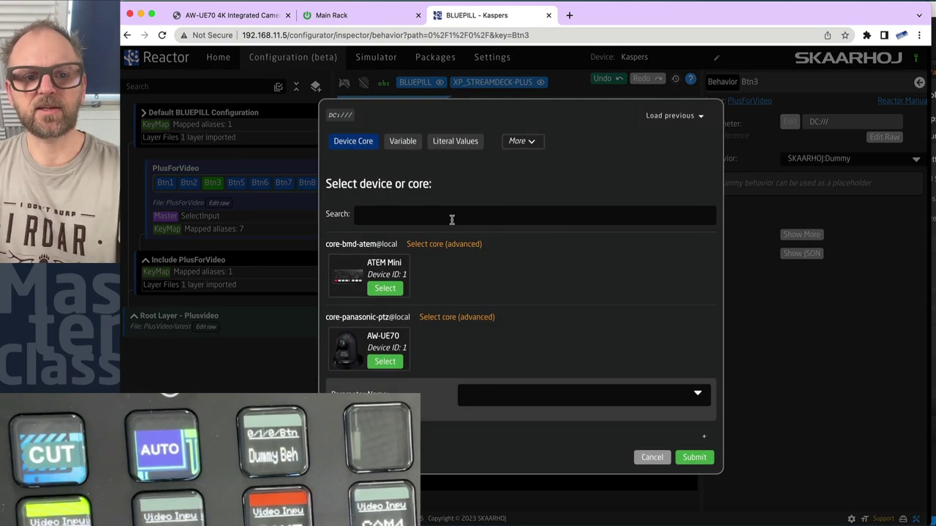
pyautogui.click(383, 289)
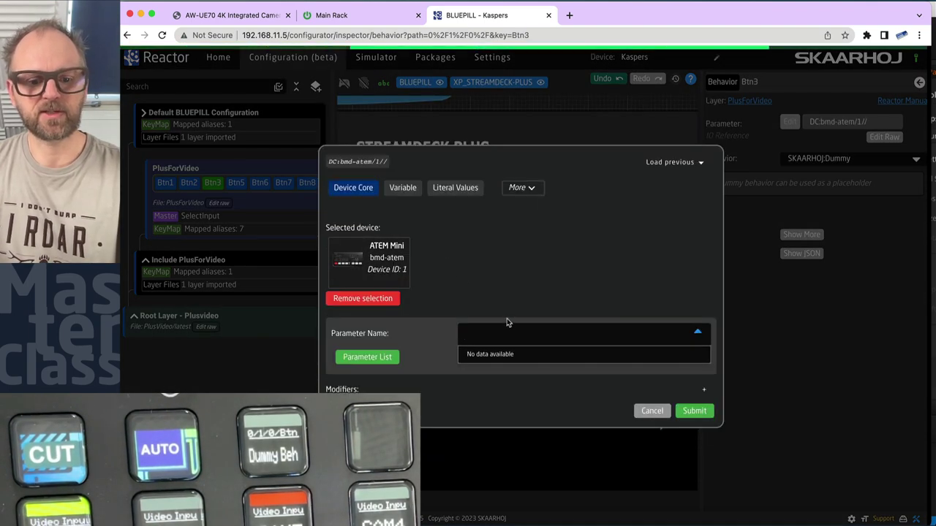
pyautogui.write('fade')
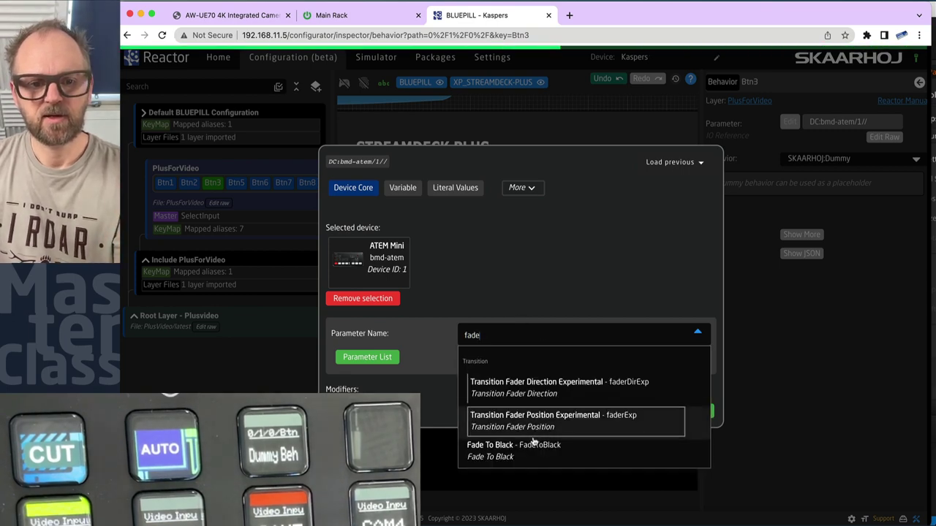
pyautogui.click(528, 443)
pyautogui.click(658, 356)
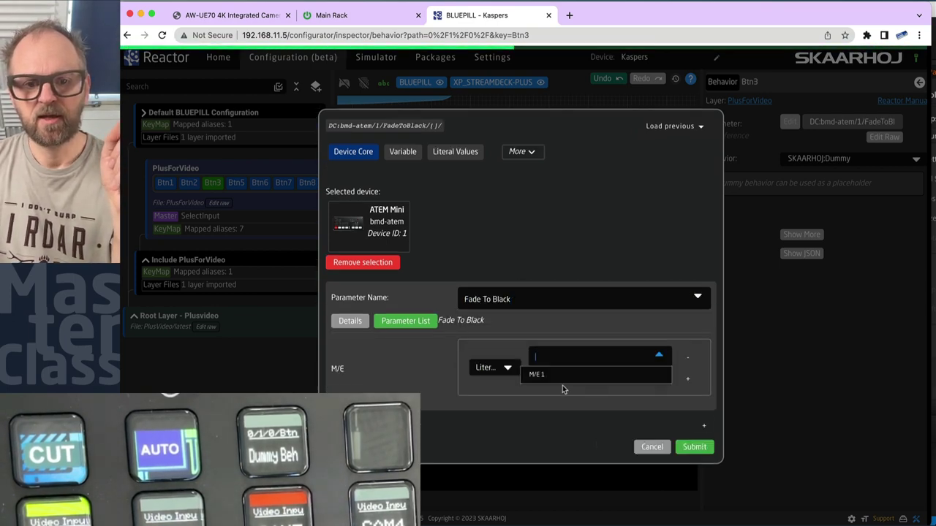
pyautogui.click(560, 377)
pyautogui.click(695, 447)
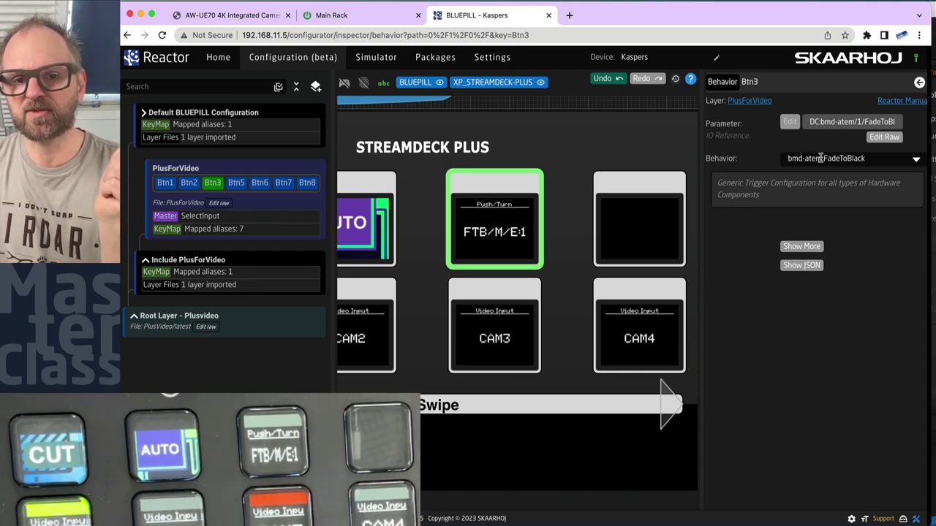
# Turn on simulation mode to try the FTB/M/E:1 button, and turn simulation off again
pyautogui.click(343, 82)
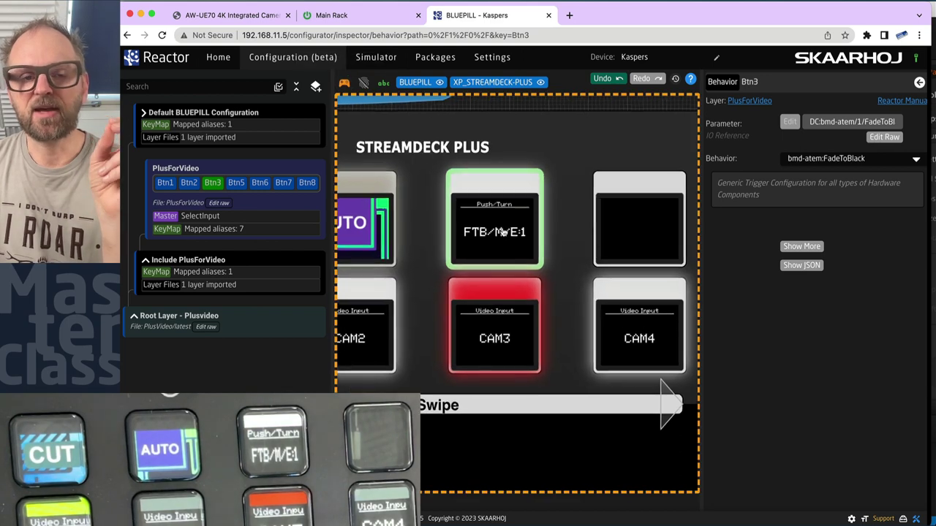
pyautogui.click(344, 82)
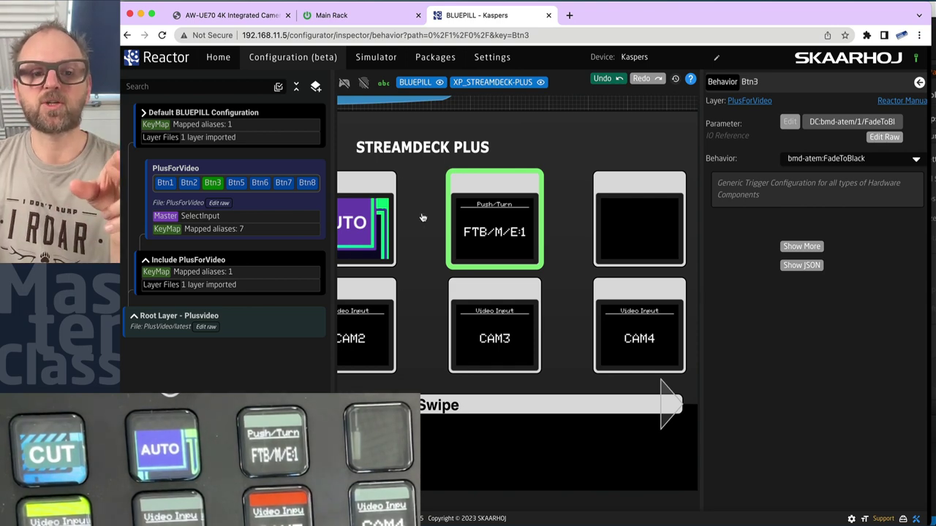
# Compare the parameter references of Btn2 and Btn3, and examine Btn3's feedback entries, JSON and parent behavior
pyautogui.click(381, 237)
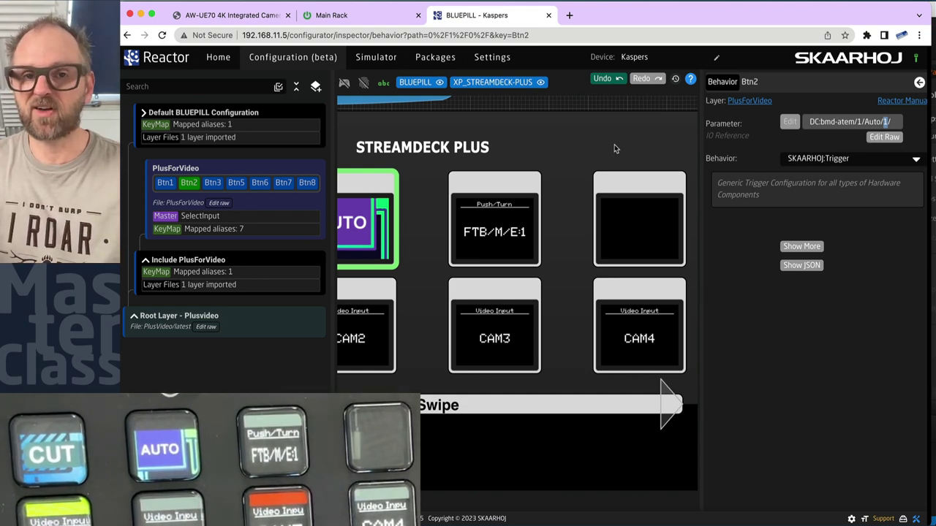
pyautogui.click(496, 210)
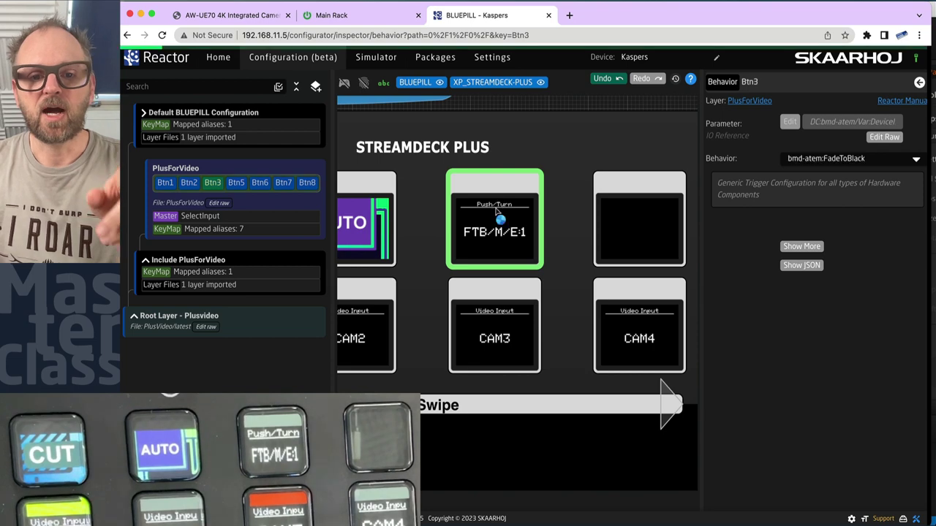
pyautogui.click(802, 246)
pyautogui.scroll(-3, 824, 295)
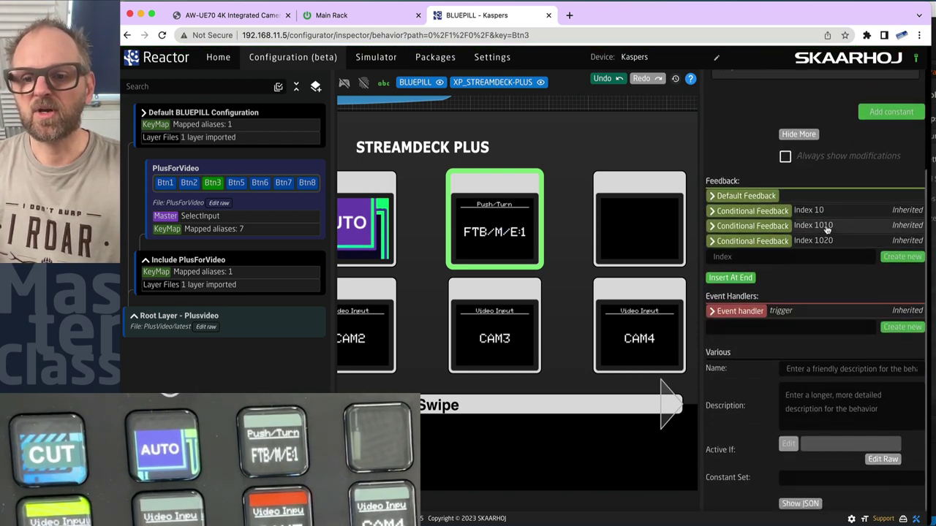
pyautogui.scroll(1, 824, 296)
pyautogui.click(805, 503)
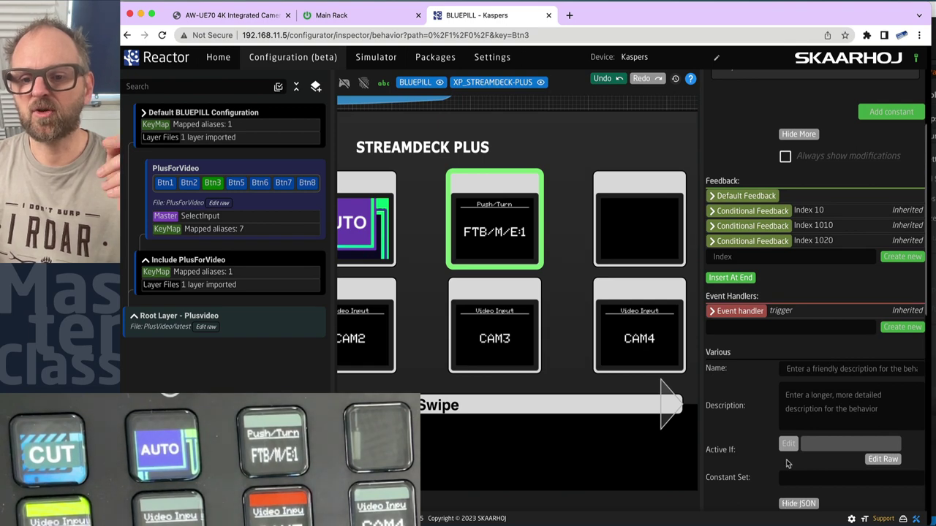
pyautogui.scroll(-5, 818, 293)
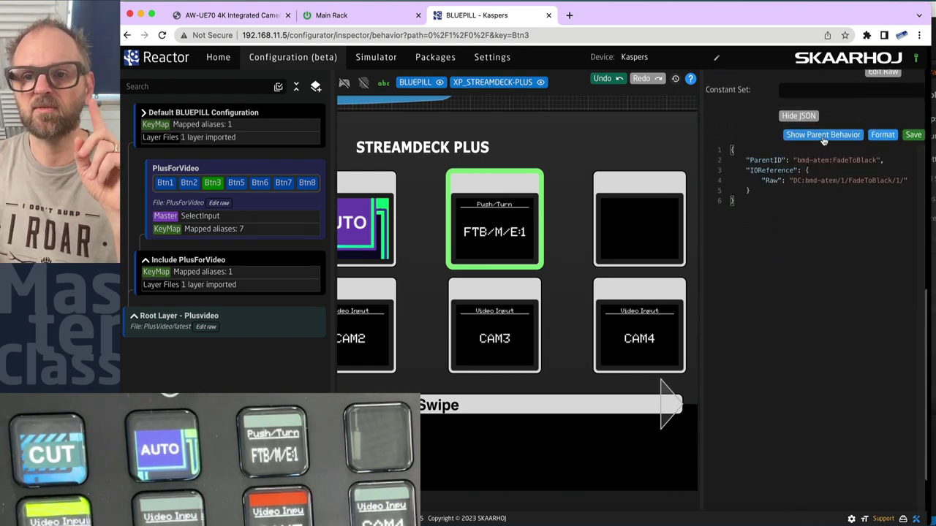
pyautogui.click(823, 138)
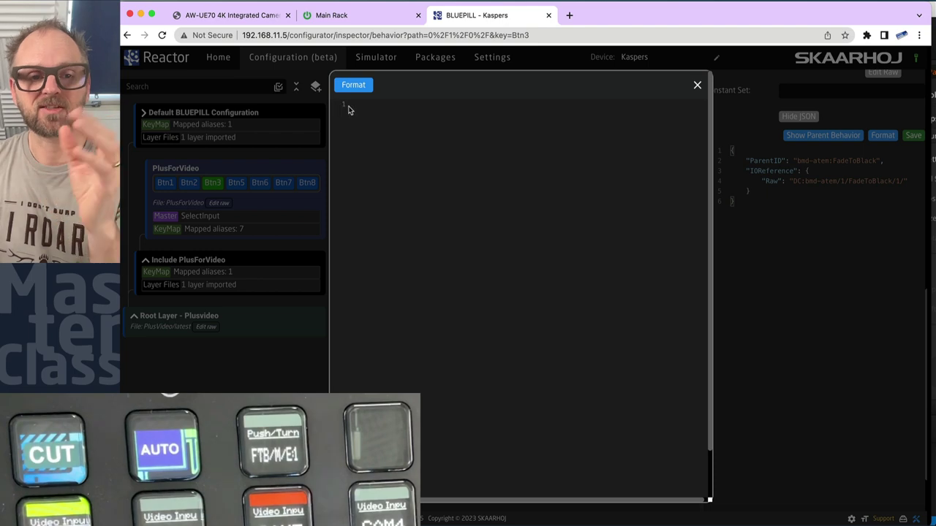
pyautogui.click(696, 85)
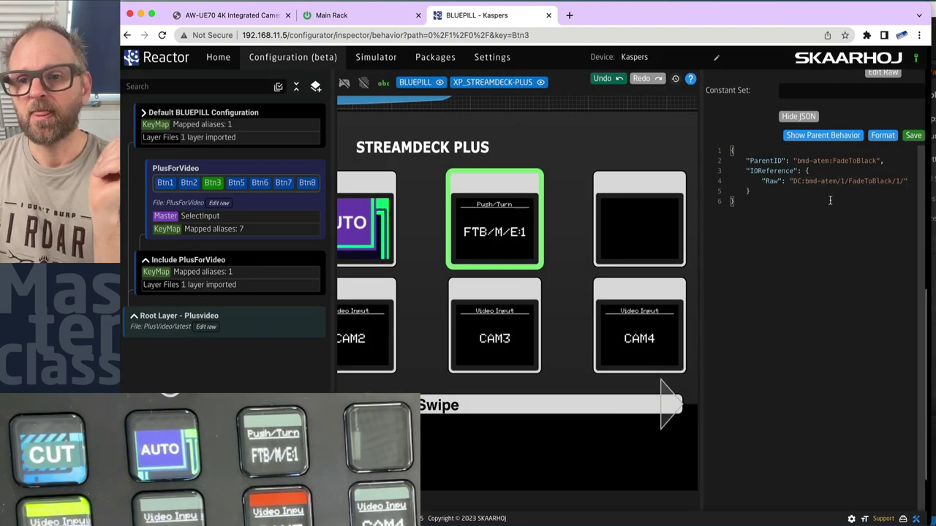
pyautogui.click(909, 139)
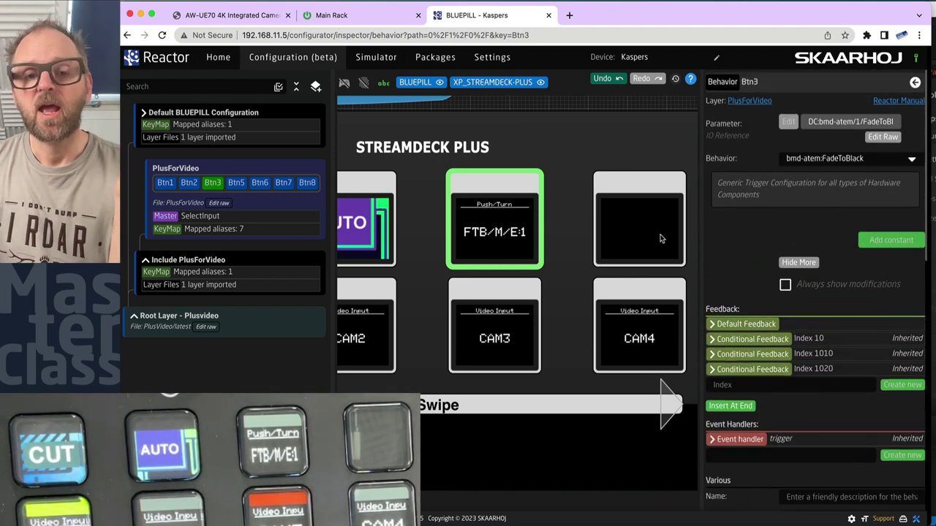
# Create a variable named Var:MErow on the PlusForVideo layer
pyautogui.click(254, 200)
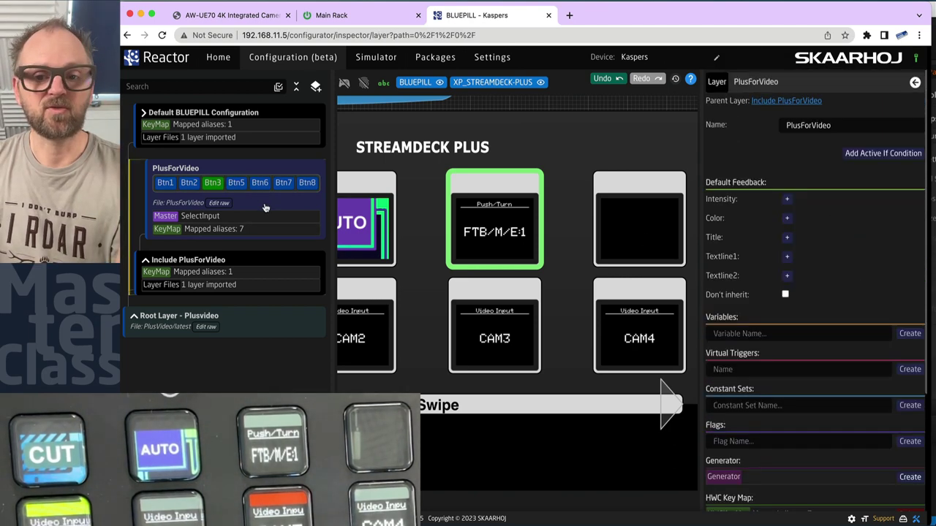
pyautogui.click(751, 334)
pyautogui.write('Var')
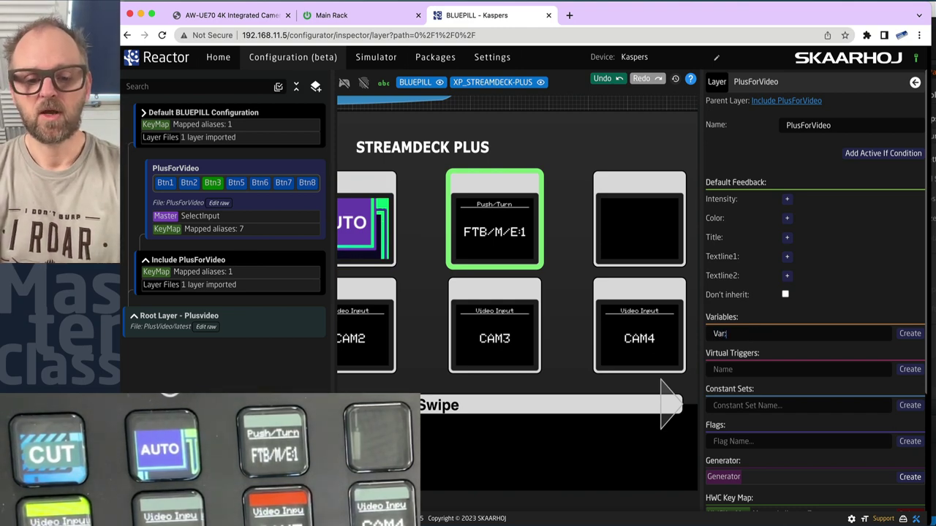
pyautogui.write(':MErow')
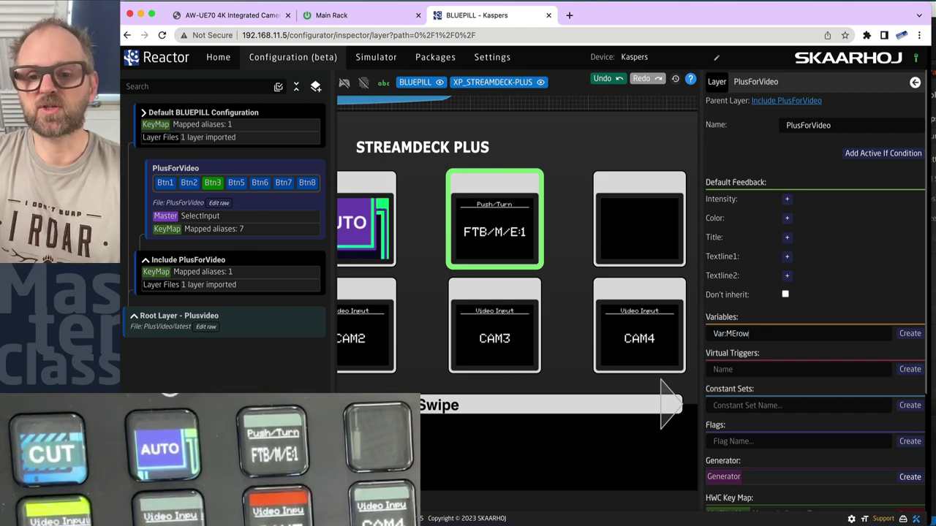
pyautogui.click(909, 334)
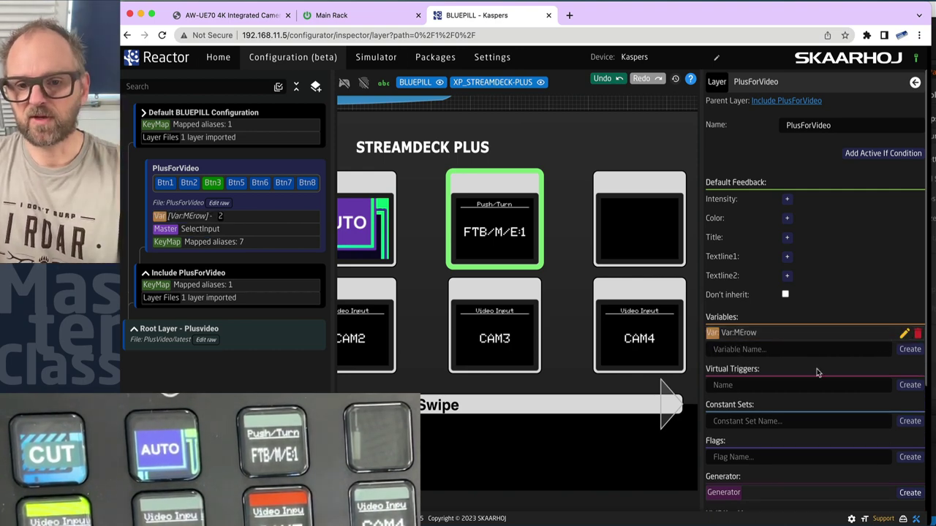
# Add a second variable named DeviceIndex to the PlusForVideo layer
pyautogui.scroll(-1, 813, 377)
pyautogui.write('Dev')
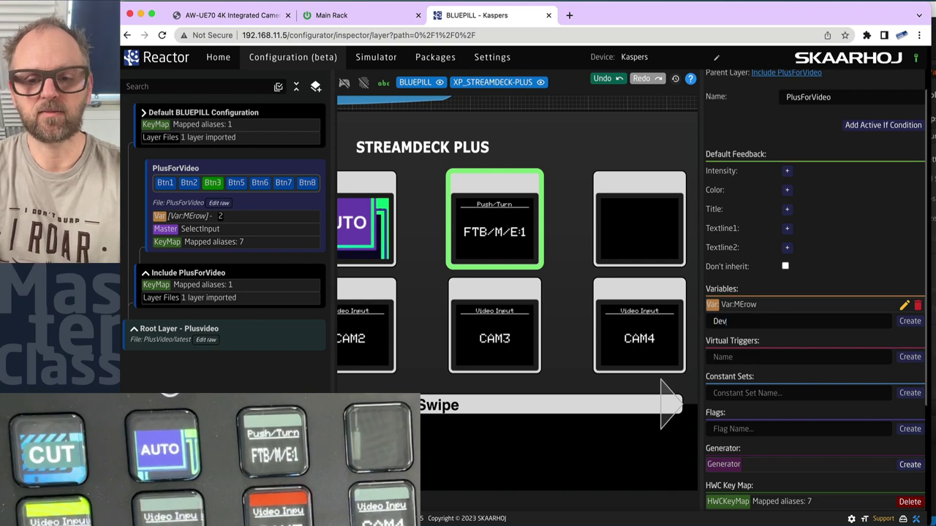
pyautogui.write('iceIndex')
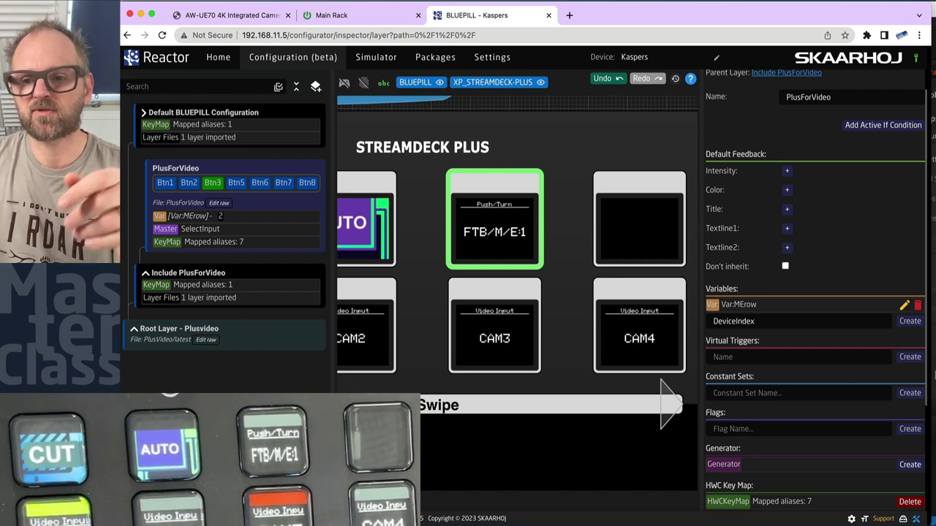
pyautogui.click(910, 324)
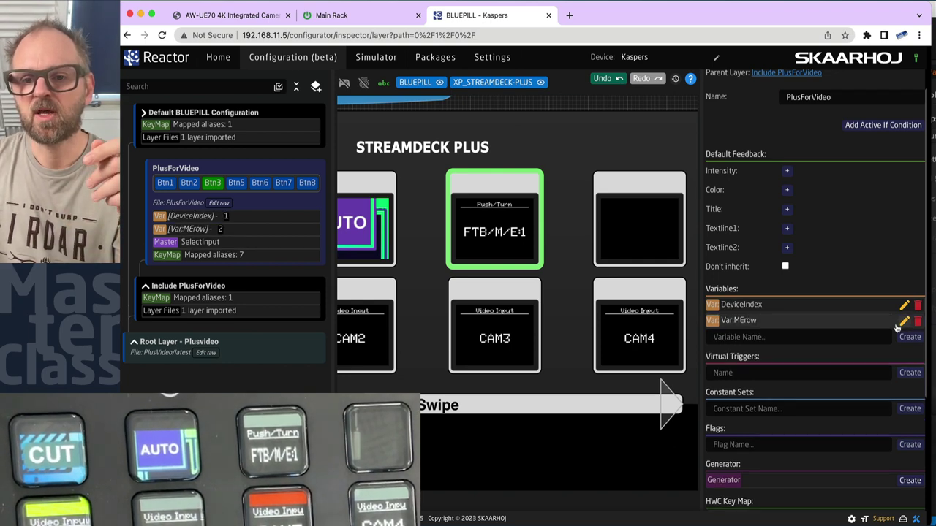
# Check the settings of the DeviceIndex variable and return to Btn3's behavior
pyautogui.click(737, 307)
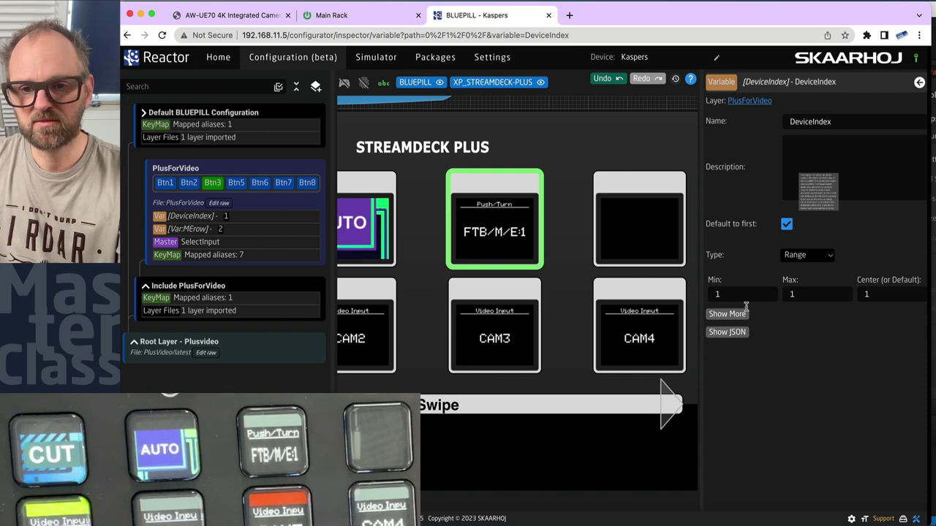
pyautogui.click(510, 223)
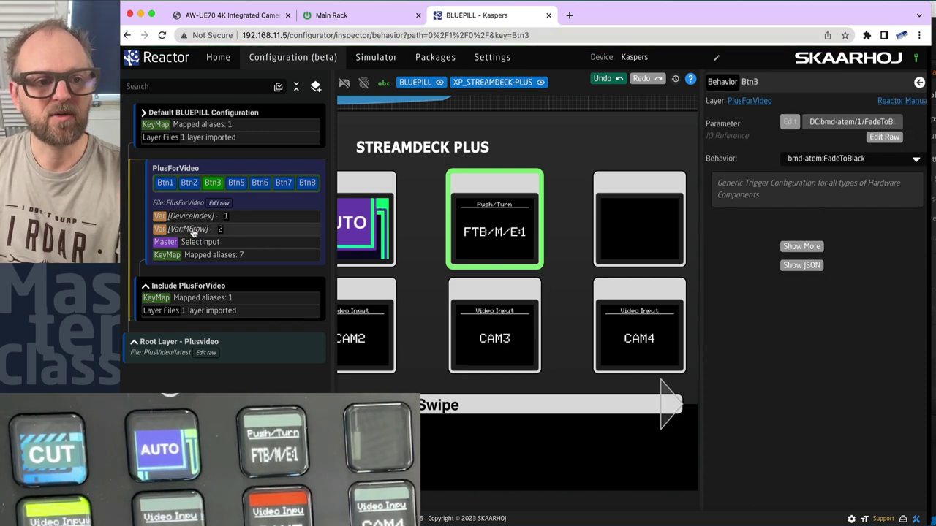
# Rename the Var:MErow variable to MErow in its JSON definition and save the change
pyautogui.click(188, 229)
pyautogui.scroll(-1, 848, 378)
pyautogui.scroll(1, 848, 379)
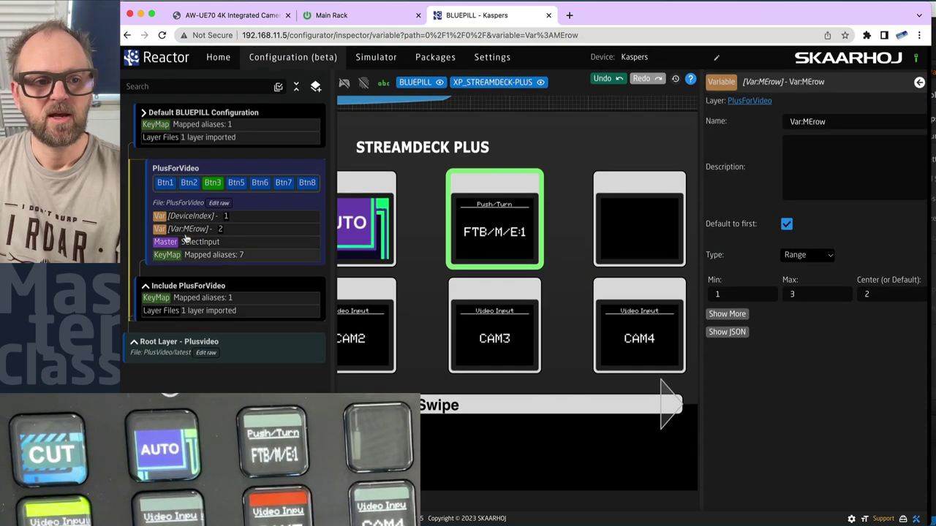
pyautogui.click(726, 333)
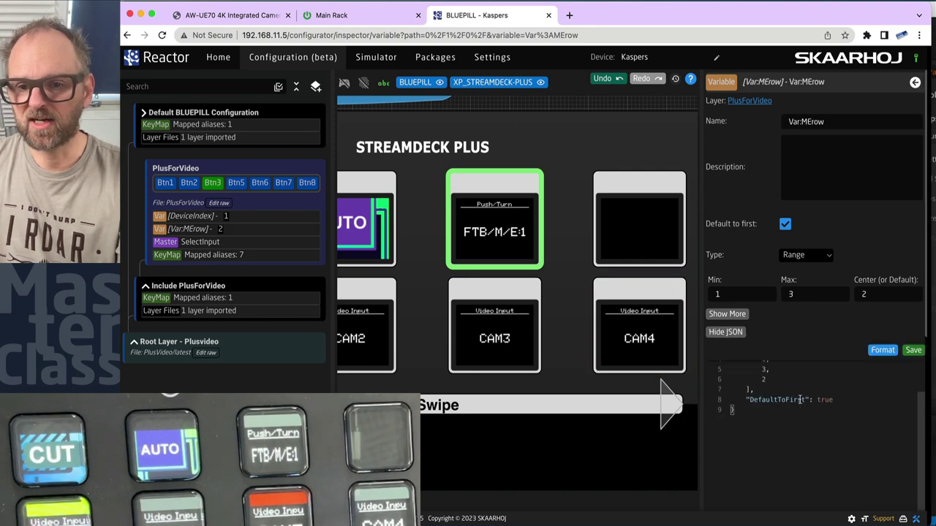
pyautogui.scroll(2, 799, 399)
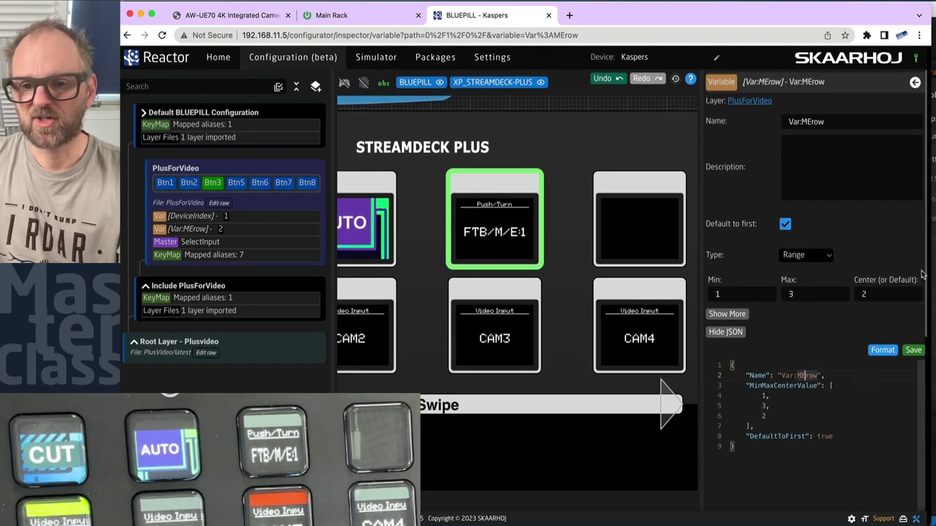
pyautogui.press('BackSpace')
pyautogui.press('BackSpace')
pyautogui.press('BackSpace')
pyautogui.press('BackSpace')
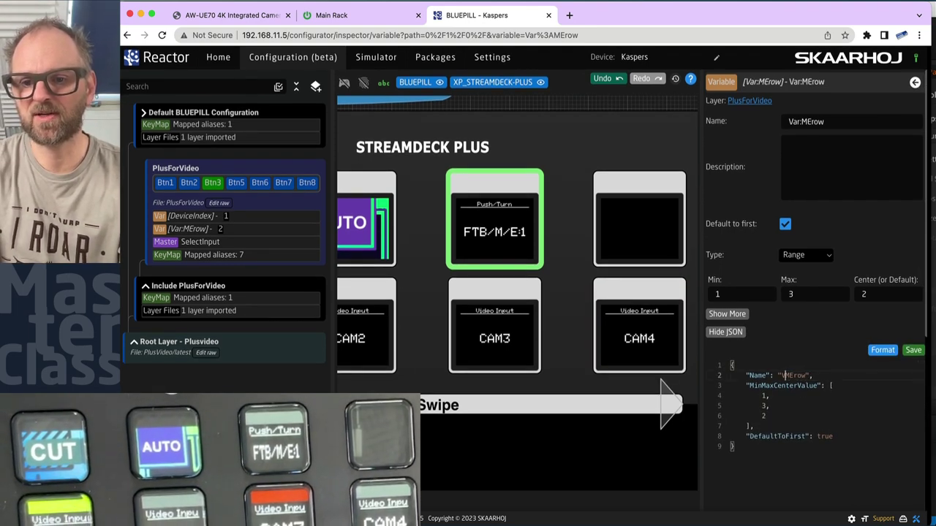
pyautogui.click(913, 350)
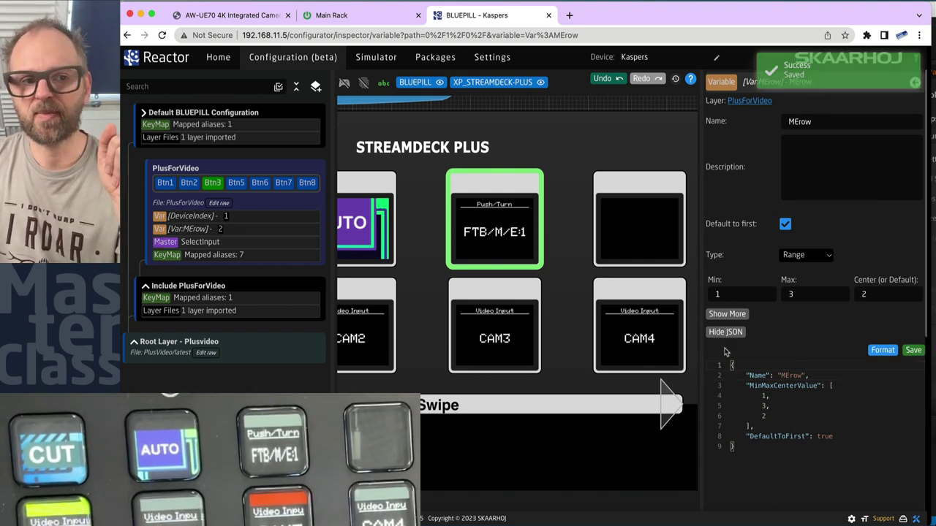
pyautogui.click(912, 351)
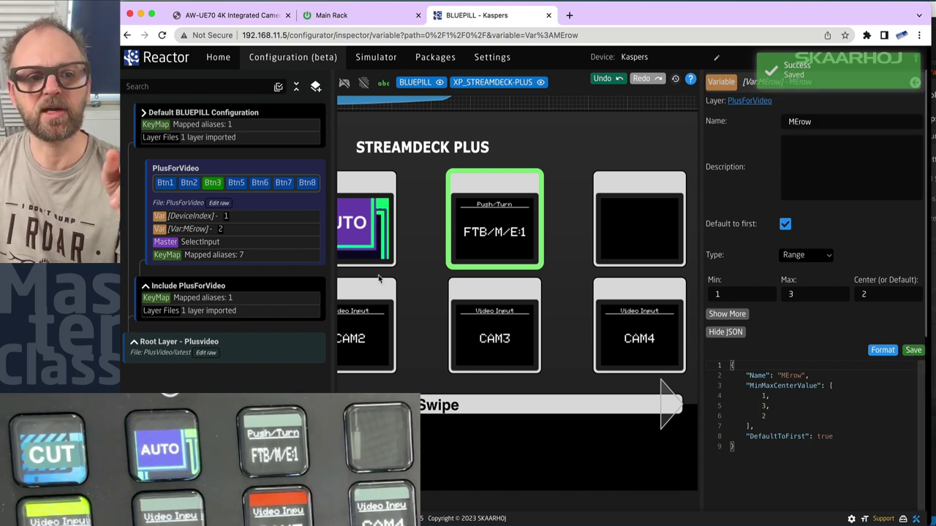
# Correct the Var:MErow entry to MErow under Variables in the PlusForVideo layer's raw configuration and save the file
pyautogui.click(216, 204)
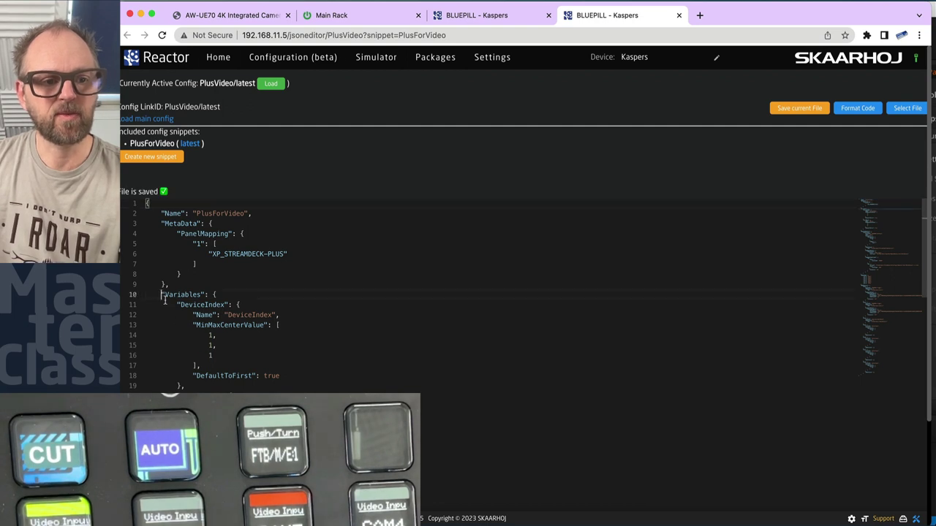
pyautogui.moveTo(162, 294); pyautogui.dragTo(183, 387)
pyautogui.click(182, 387)
pyautogui.click(195, 391)
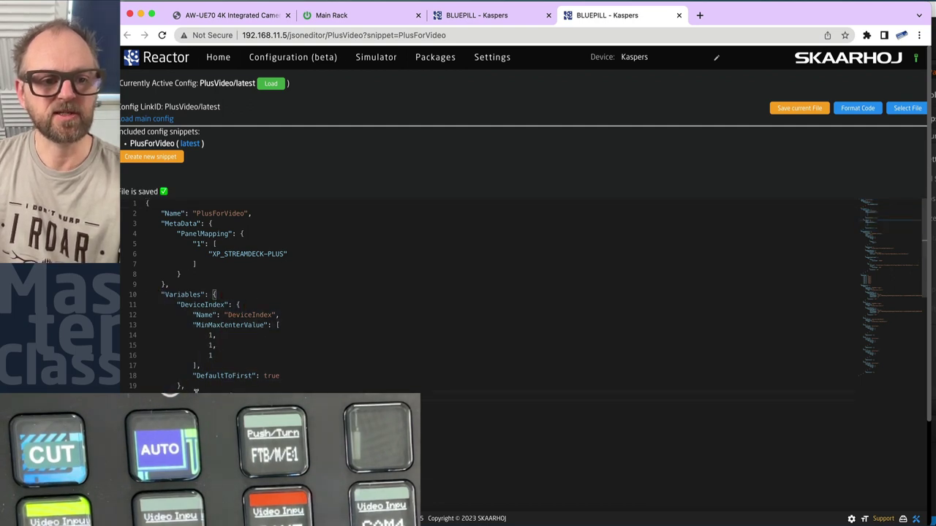
pyautogui.press('super+v')
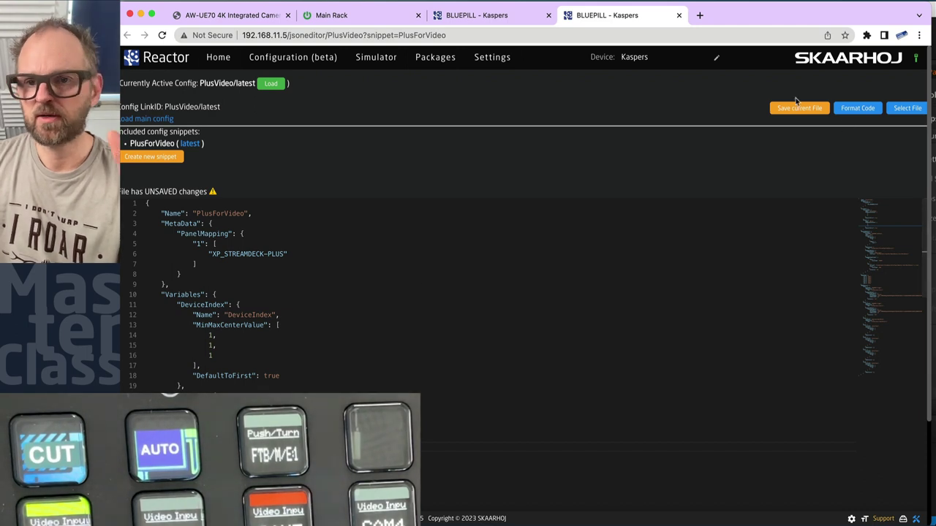
pyautogui.click(798, 106)
# Return to the configuration view and expand the Plusvideo root layer to check the PlusForVideo variables
pyautogui.click(292, 61)
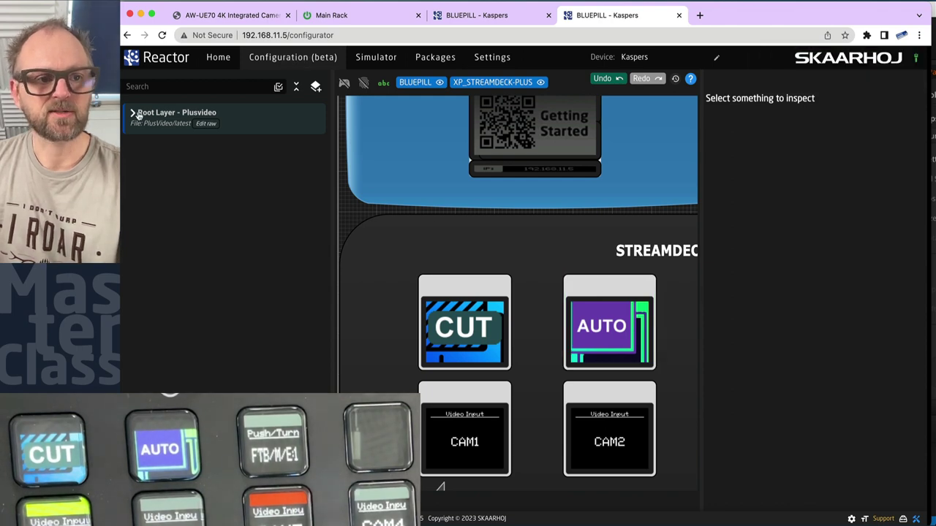
pyautogui.click(139, 114)
pyautogui.click(133, 114)
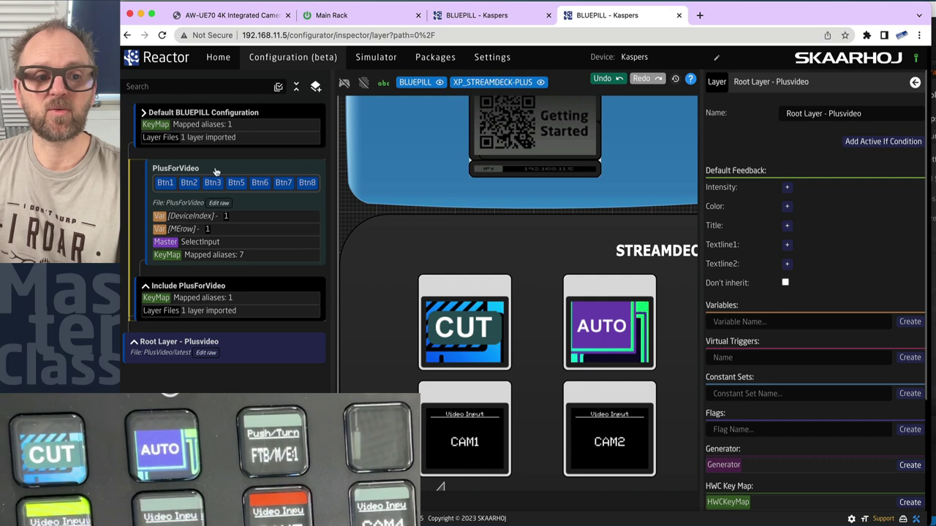
# Enable interactive simulation of the panel and test Fade To Black with the Stream Deck Plus FTB button
pyautogui.moveTo(675, 120); pyautogui.dragTo(430, 126)
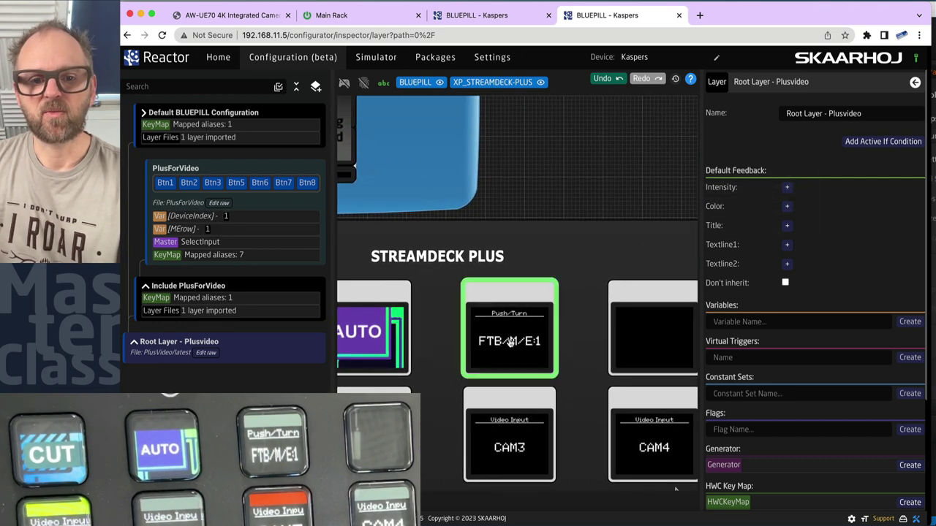
pyautogui.click(343, 81)
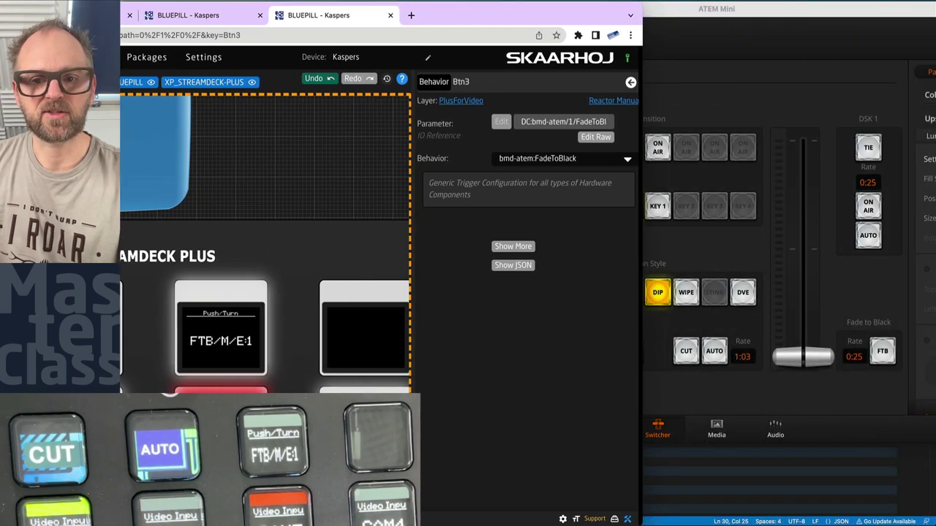
pyautogui.click(218, 335)
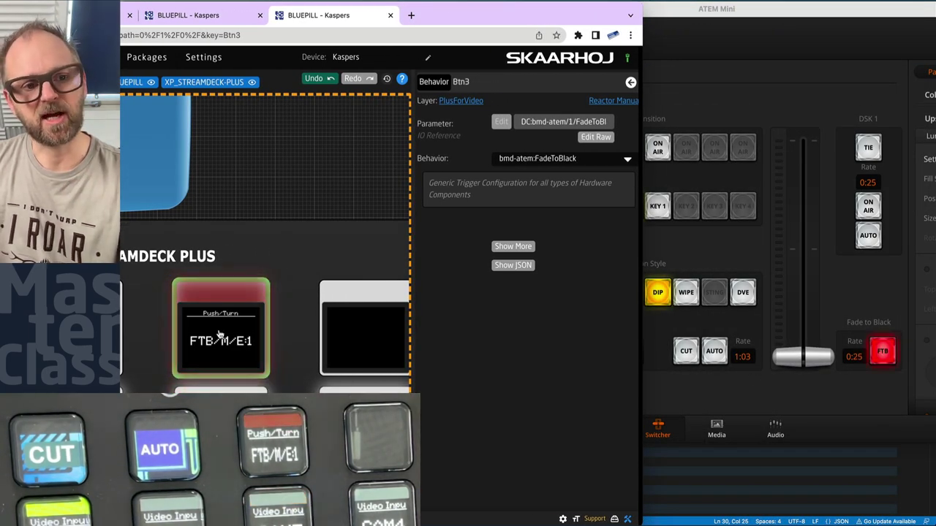